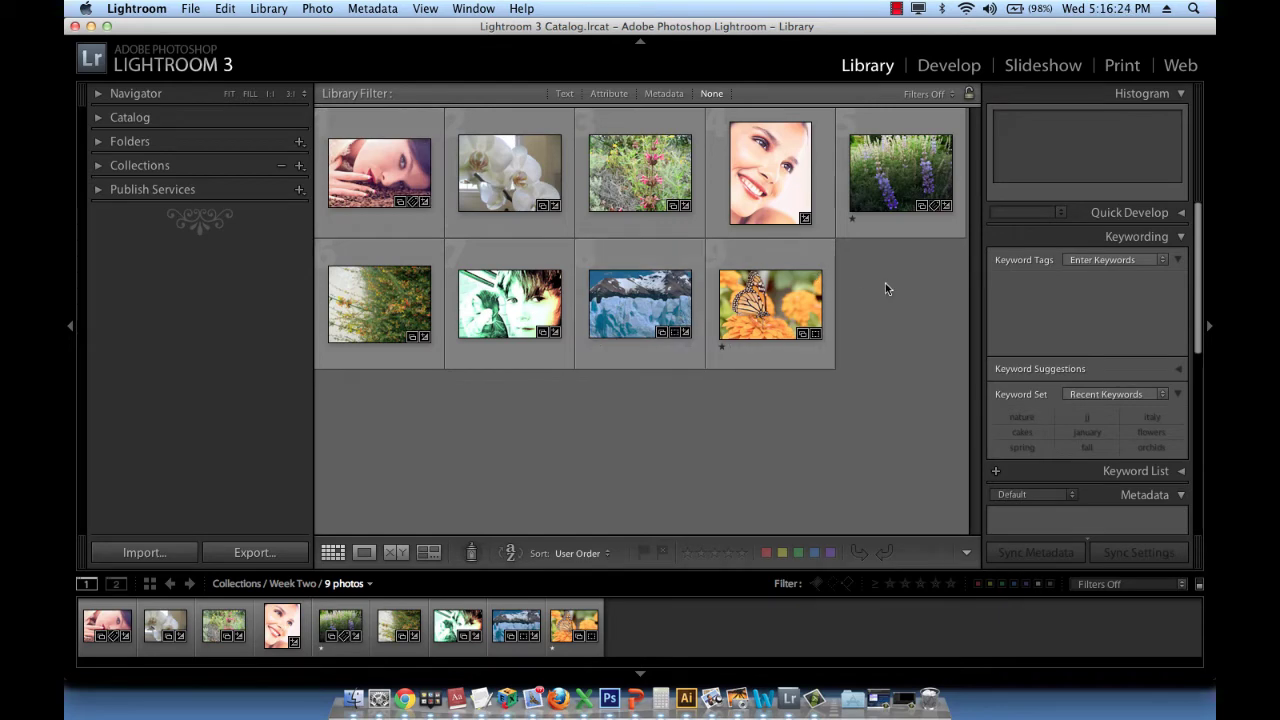
Step: Open the lupine photo in Develop and expand its History panel
{"action": "left_click", "coordinate": [905, 158]}
{"action": "left_click", "coordinate": [949, 65]}
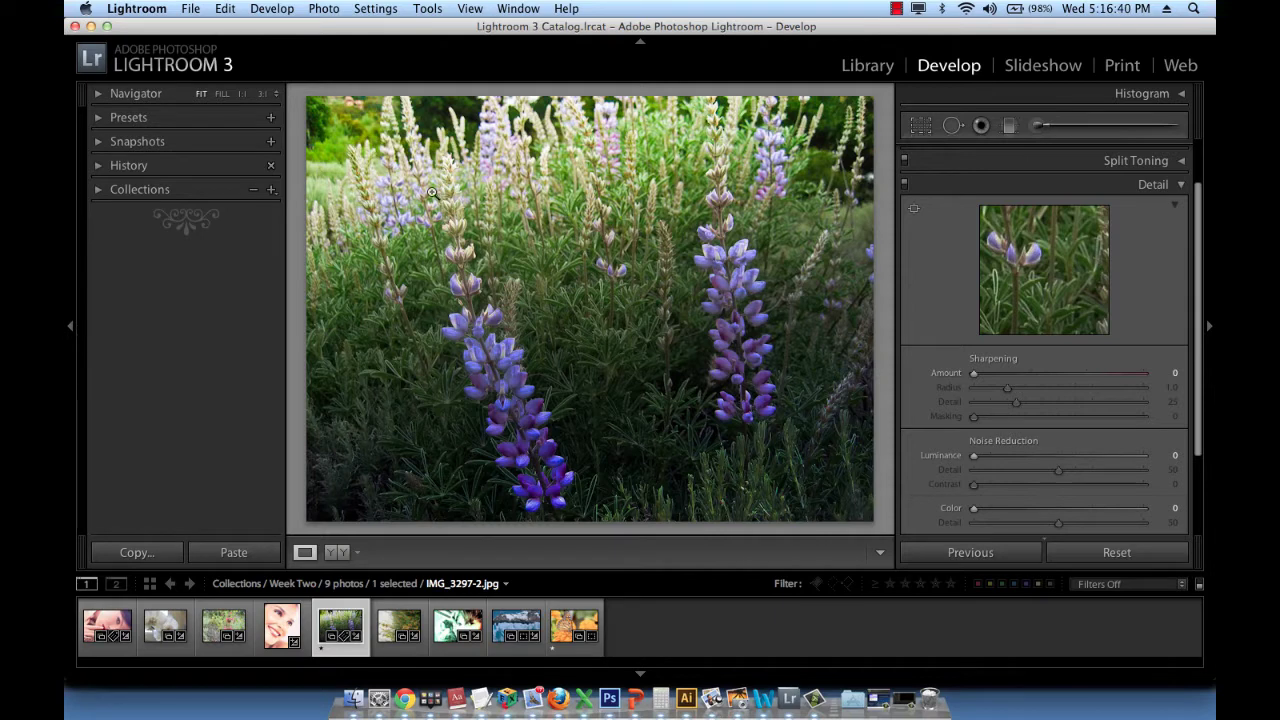
{"action": "left_click", "coordinate": [98, 166]}
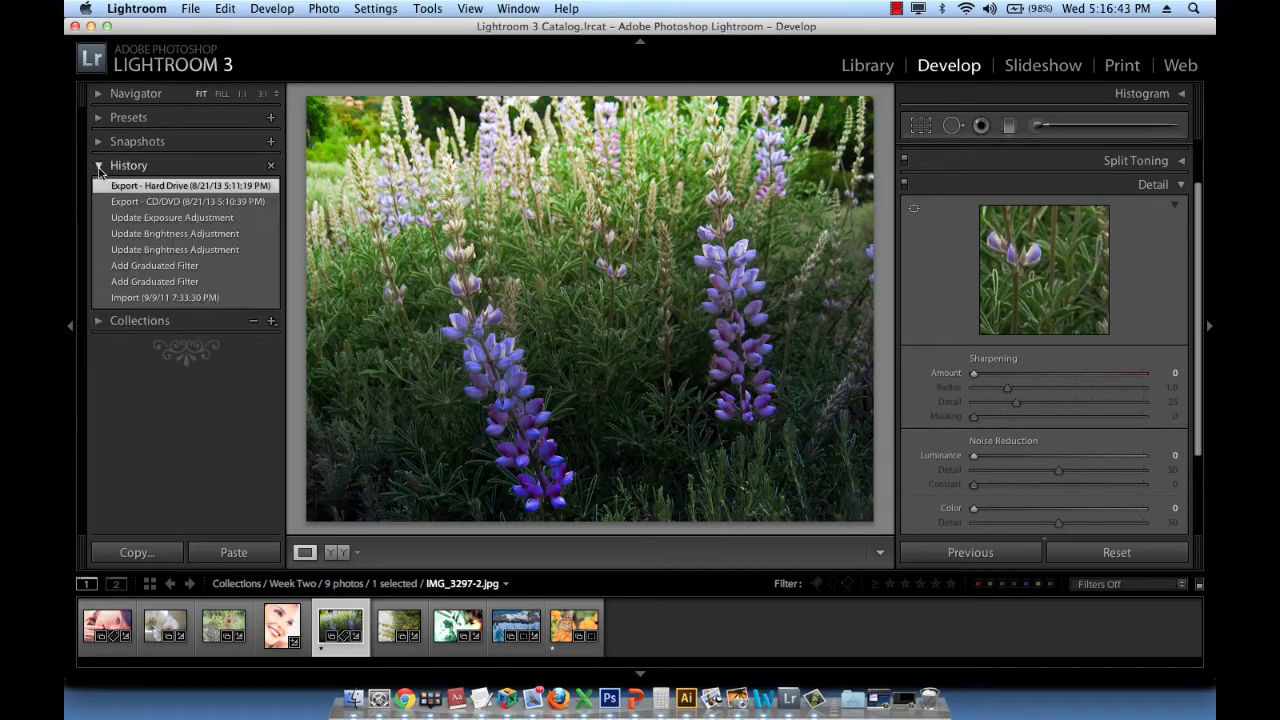
Step: Compare the Import and Export - Hard Drive history states, ending on the edited version
{"action": "left_click", "coordinate": [169, 303]}
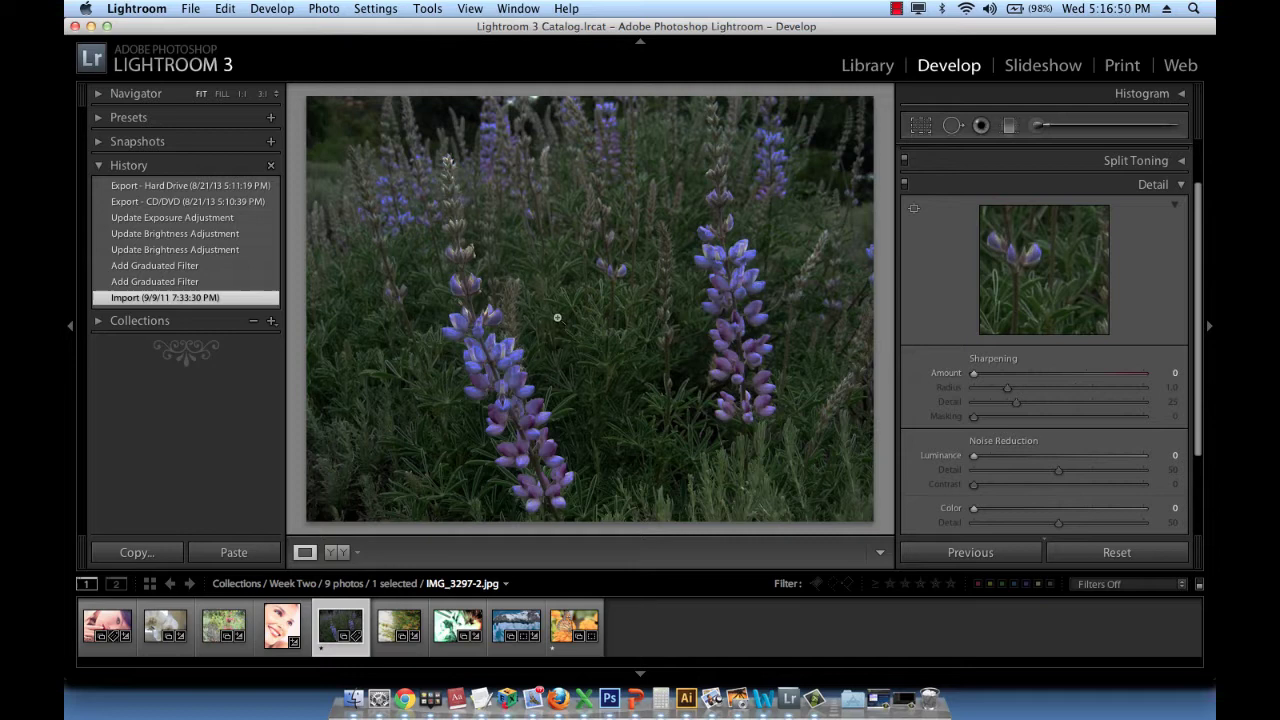
{"action": "left_click", "coordinate": [214, 188]}
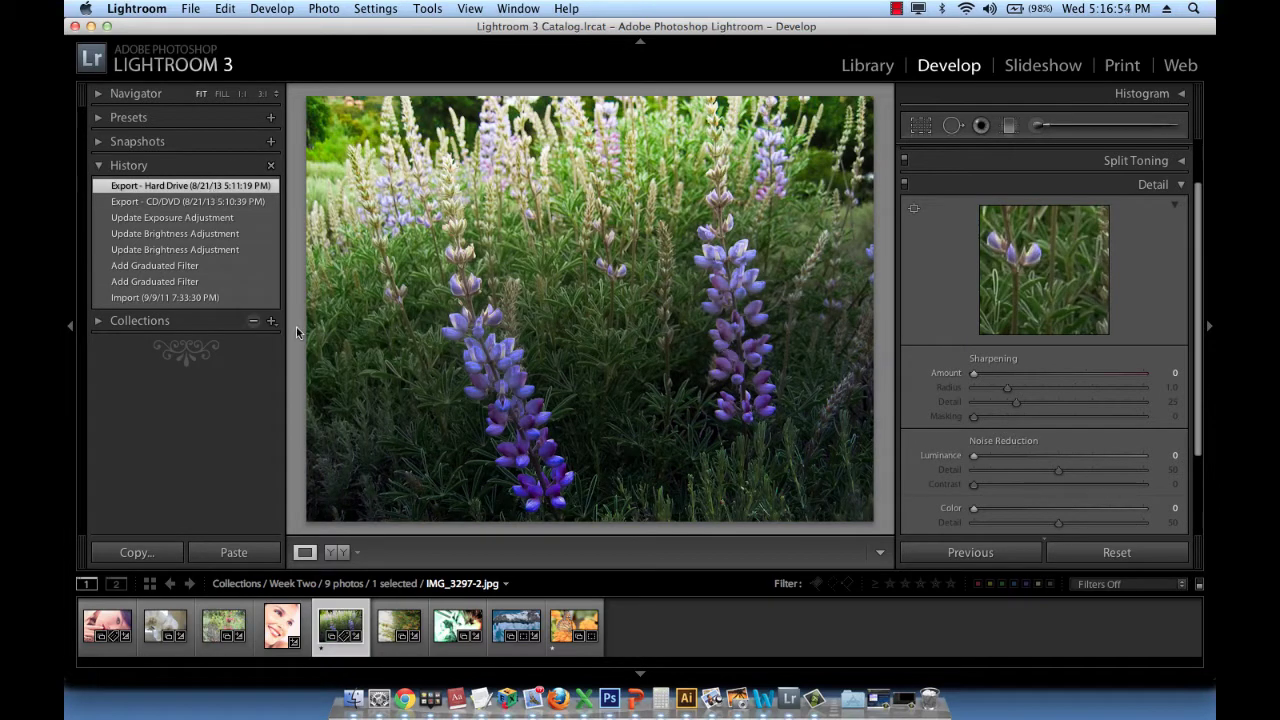
{"action": "left_click", "coordinate": [224, 300]}
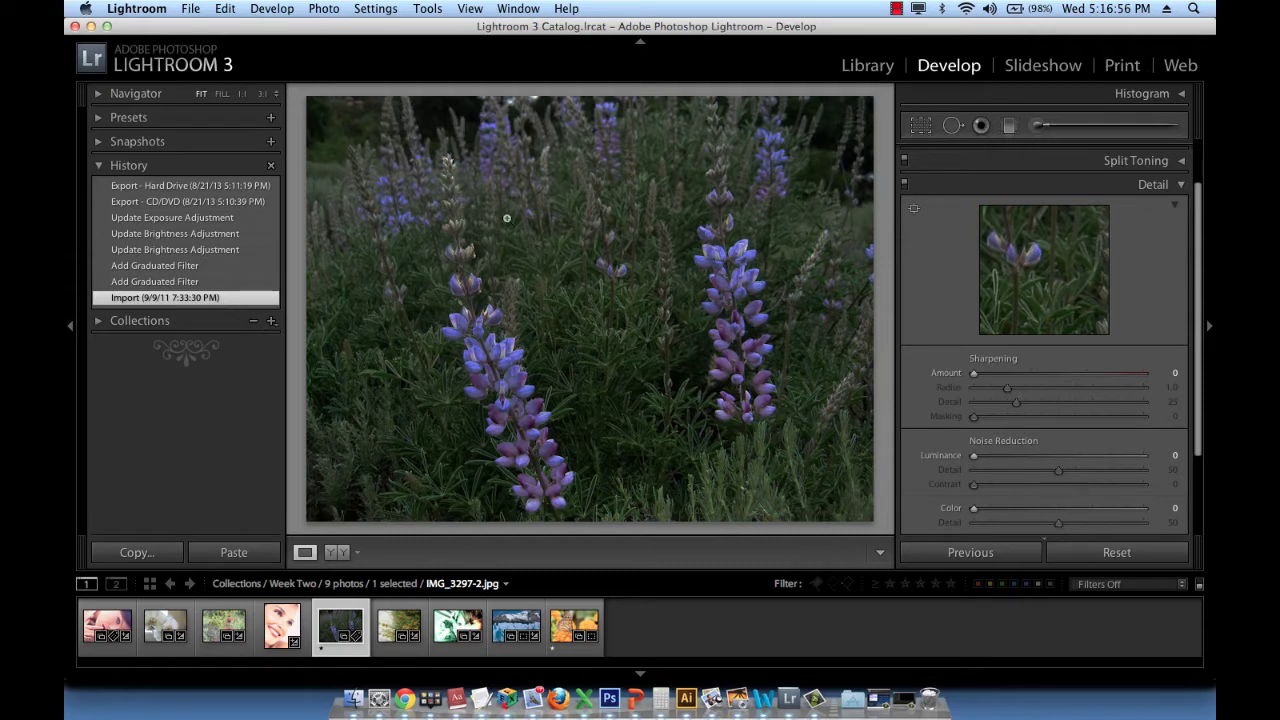
{"action": "left_click", "coordinate": [229, 189]}
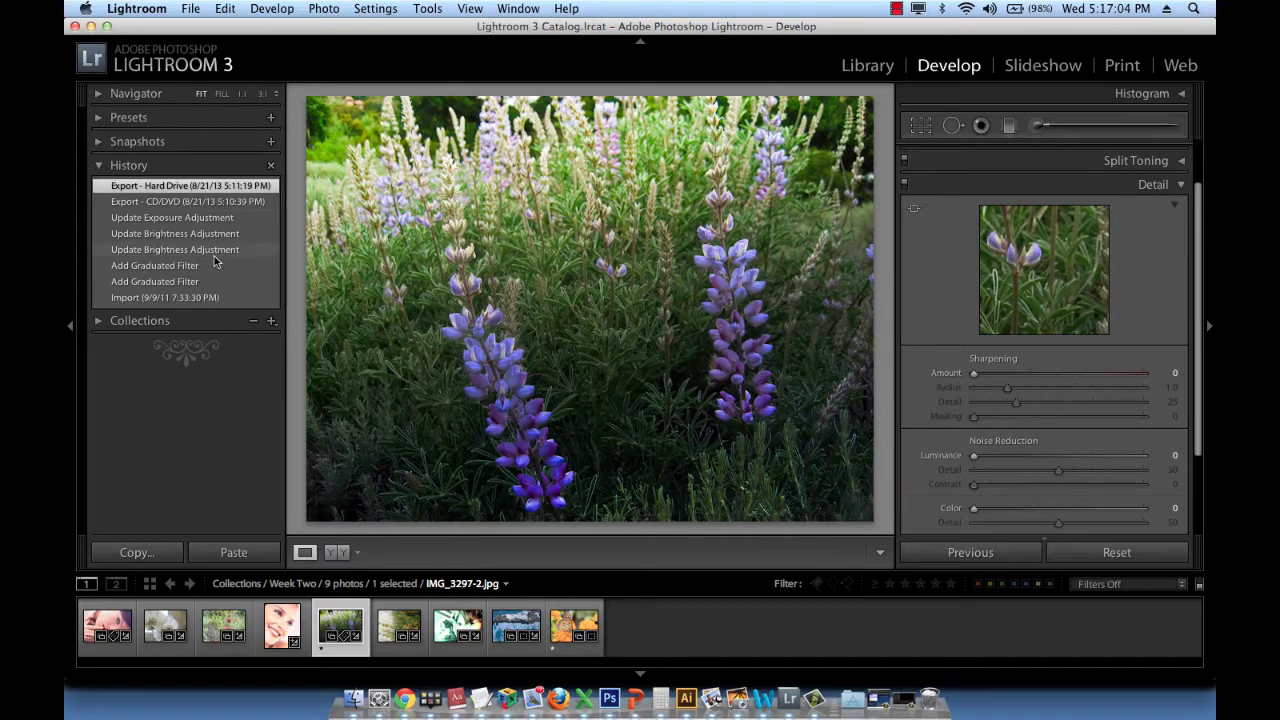
{"action": "left_click", "coordinate": [122, 166]}
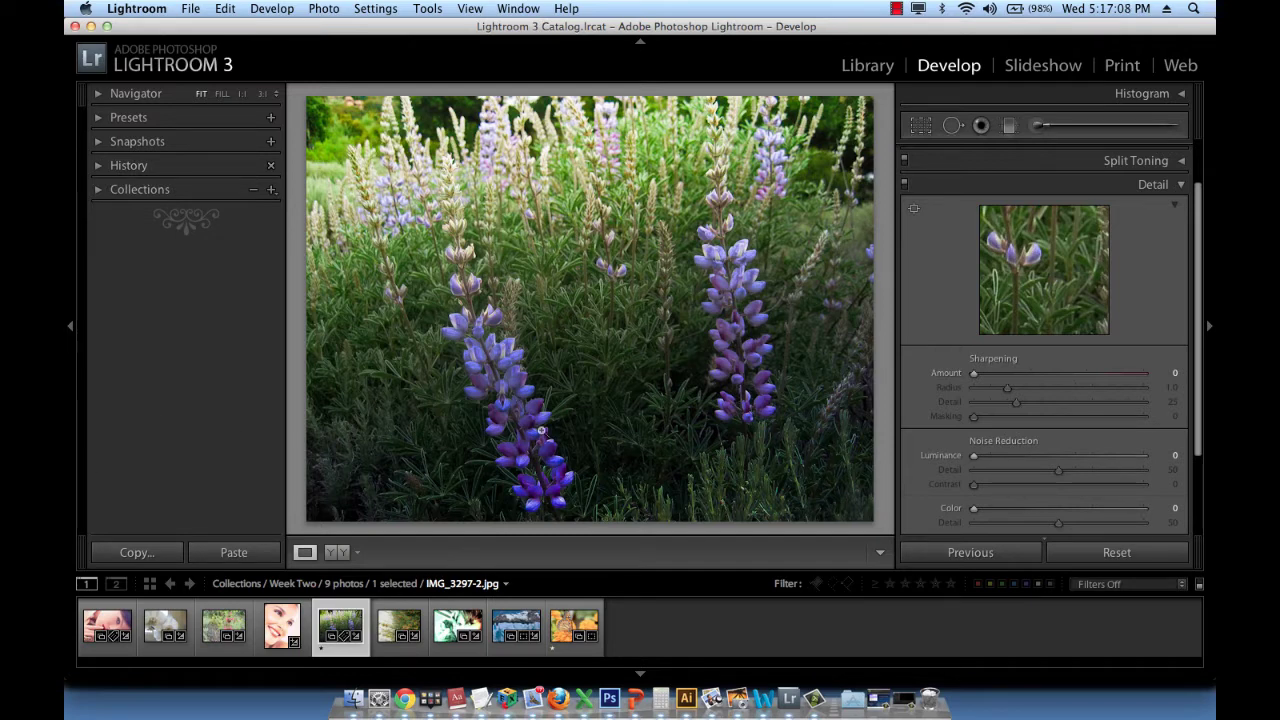
Step: Return to the Library grid, select only the lupine photo, and open its export settings
{"action": "left_click", "coordinate": [869, 68]}
{"action": "left_click", "coordinate": [799, 438]}
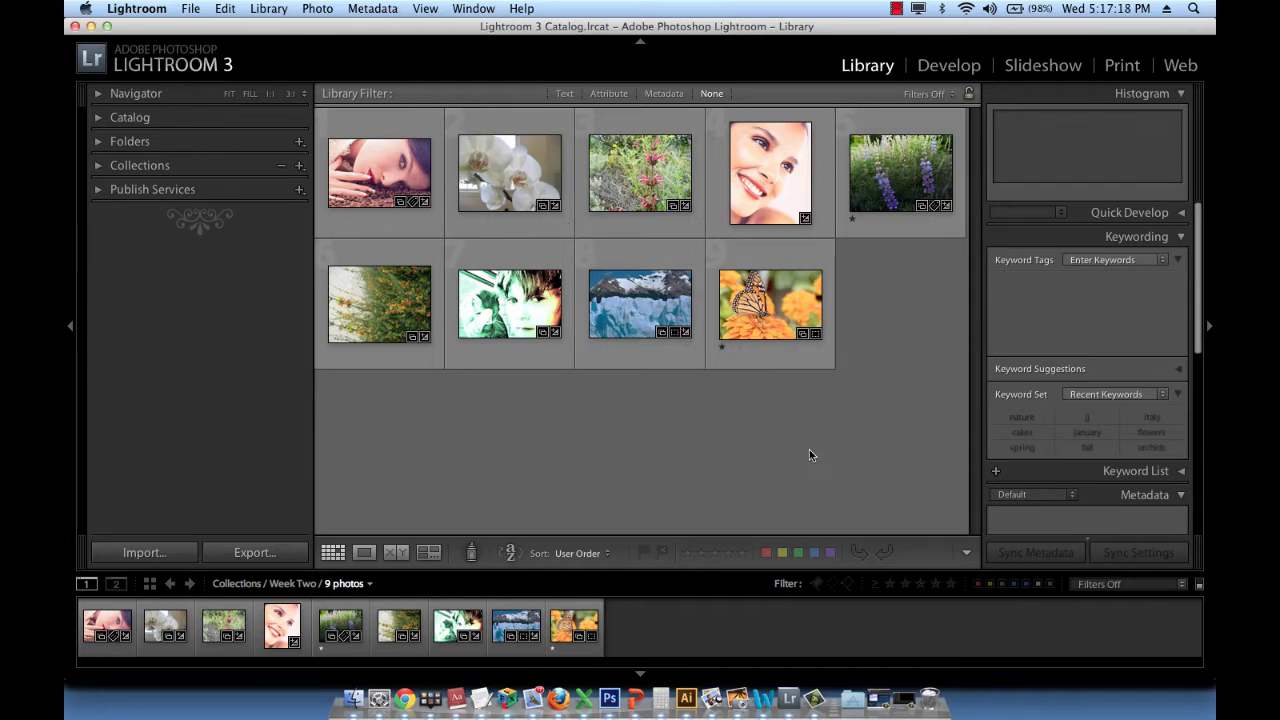
{"action": "left_click", "coordinate": [908, 166]}
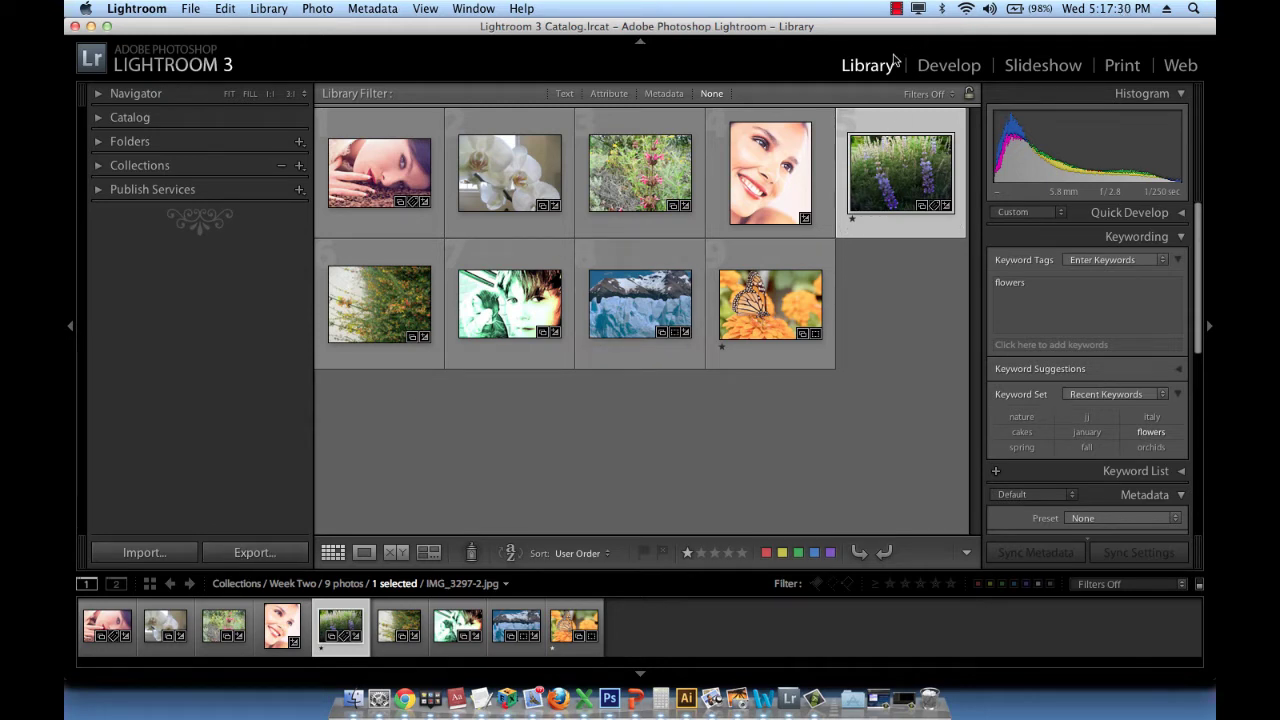
{"action": "left_click", "coordinate": [252, 552]}
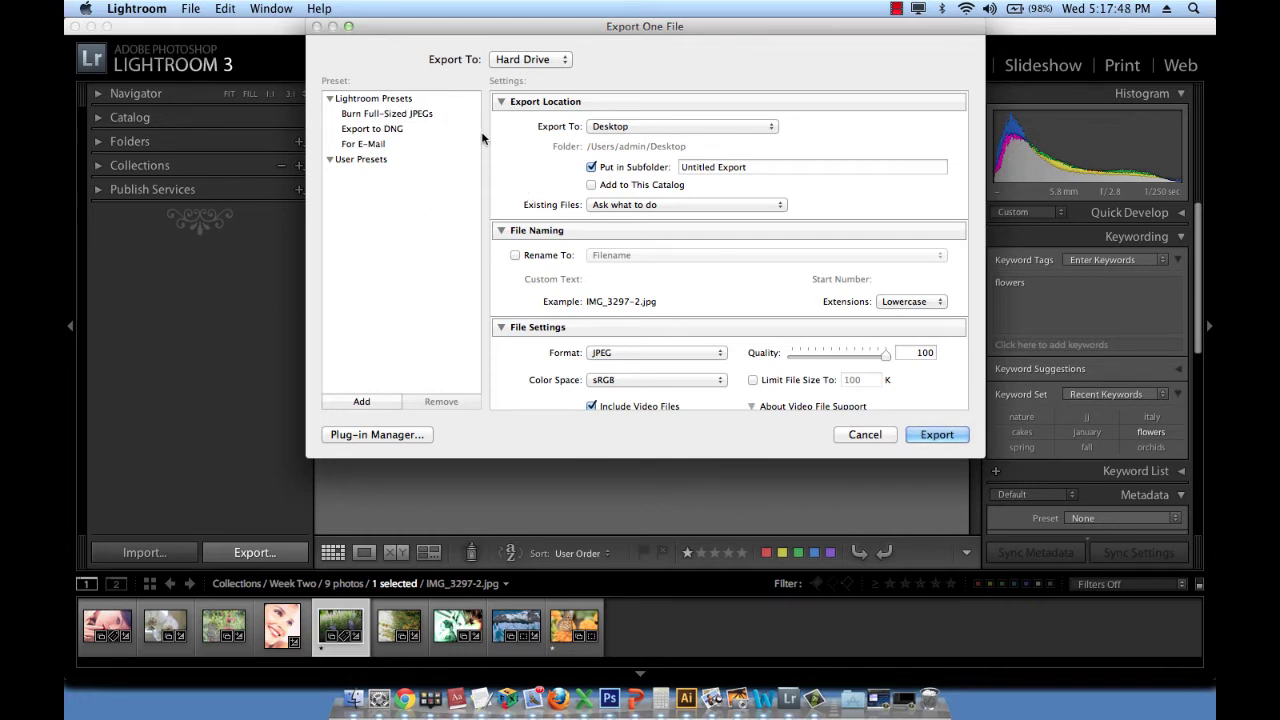
Step: Apply the Burn Full-Sized JPEGs preset and keep Export To set to Hard Drive
{"action": "left_click", "coordinate": [515, 62]}
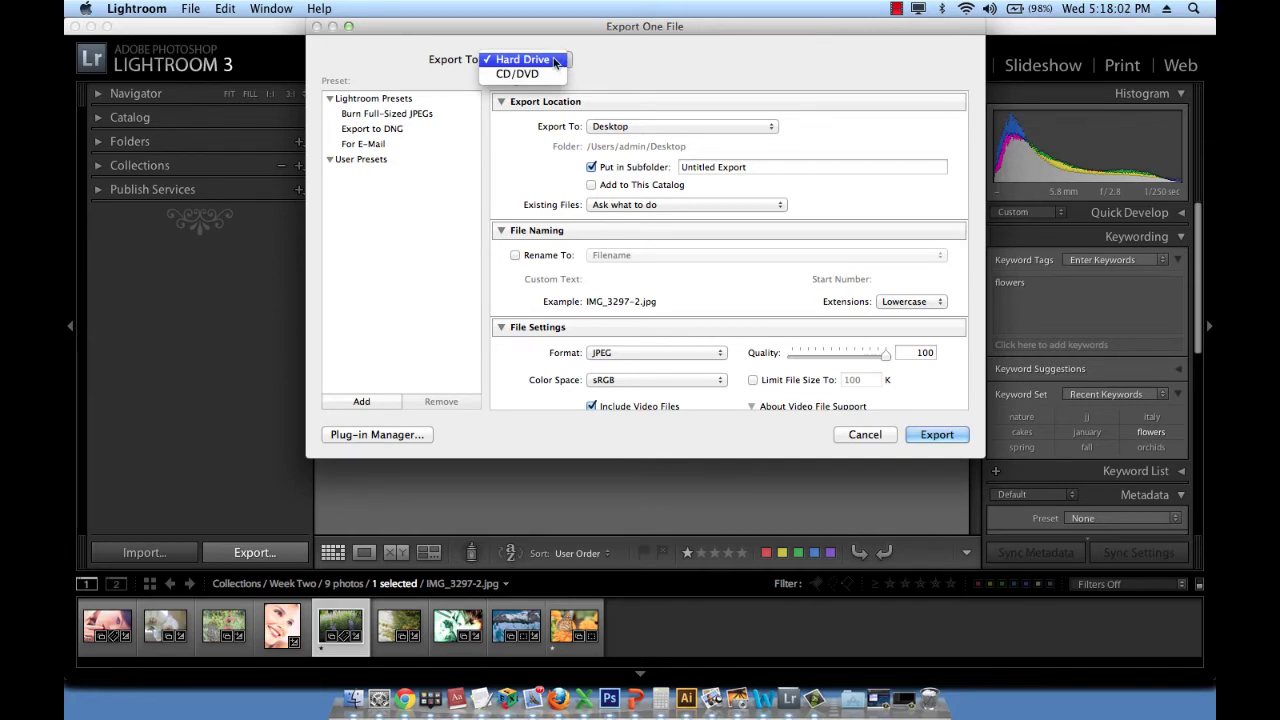
{"action": "left_click", "coordinate": [556, 63]}
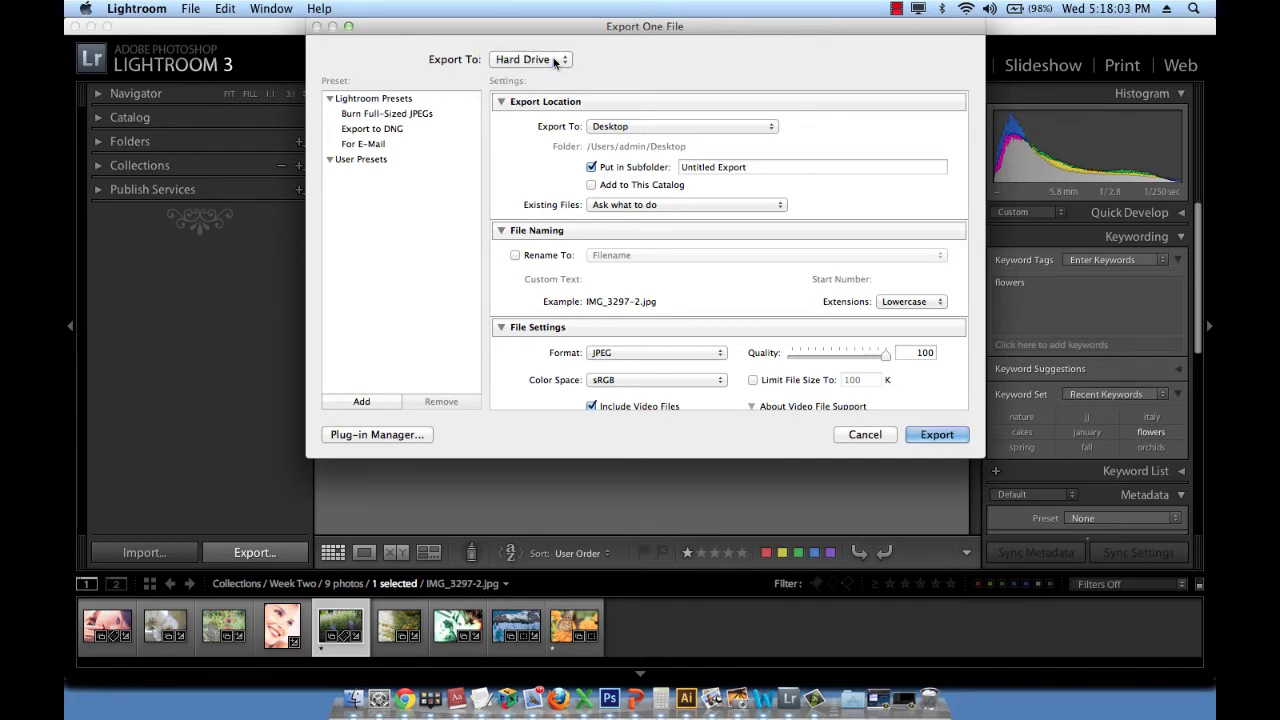
{"action": "left_click", "coordinate": [410, 114]}
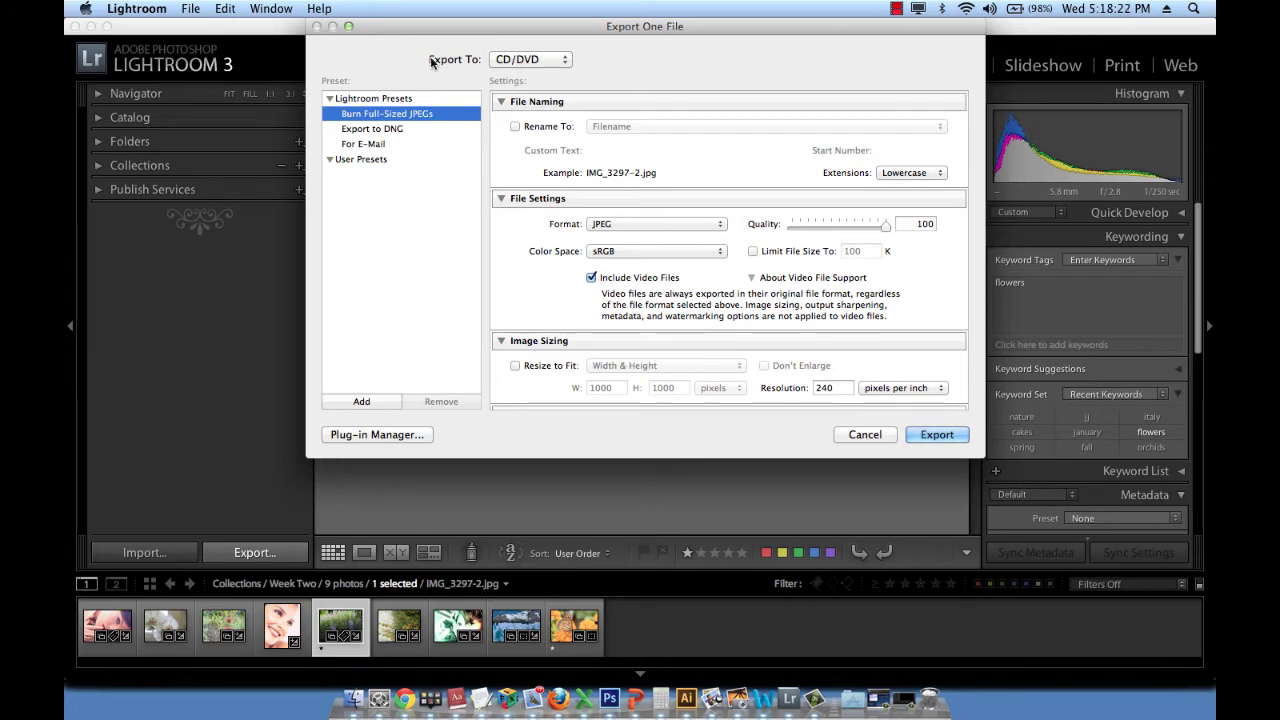
{"action": "left_click", "coordinate": [530, 59]}
{"action": "left_click", "coordinate": [533, 47]}
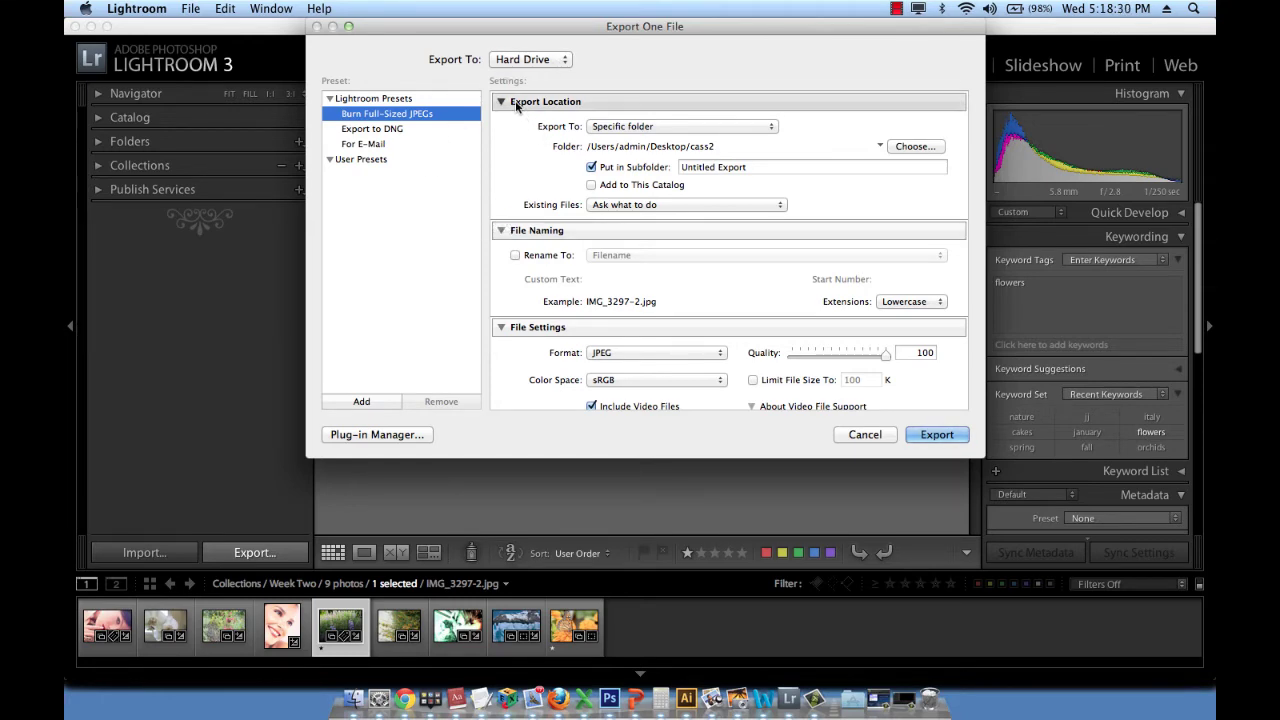
{"action": "scroll", "coordinate": [532, 186], "scroll_direction": "down", "scroll_amount": 5}
{"action": "scroll", "coordinate": [532, 170], "scroll_direction": "up", "scroll_amount": 5}
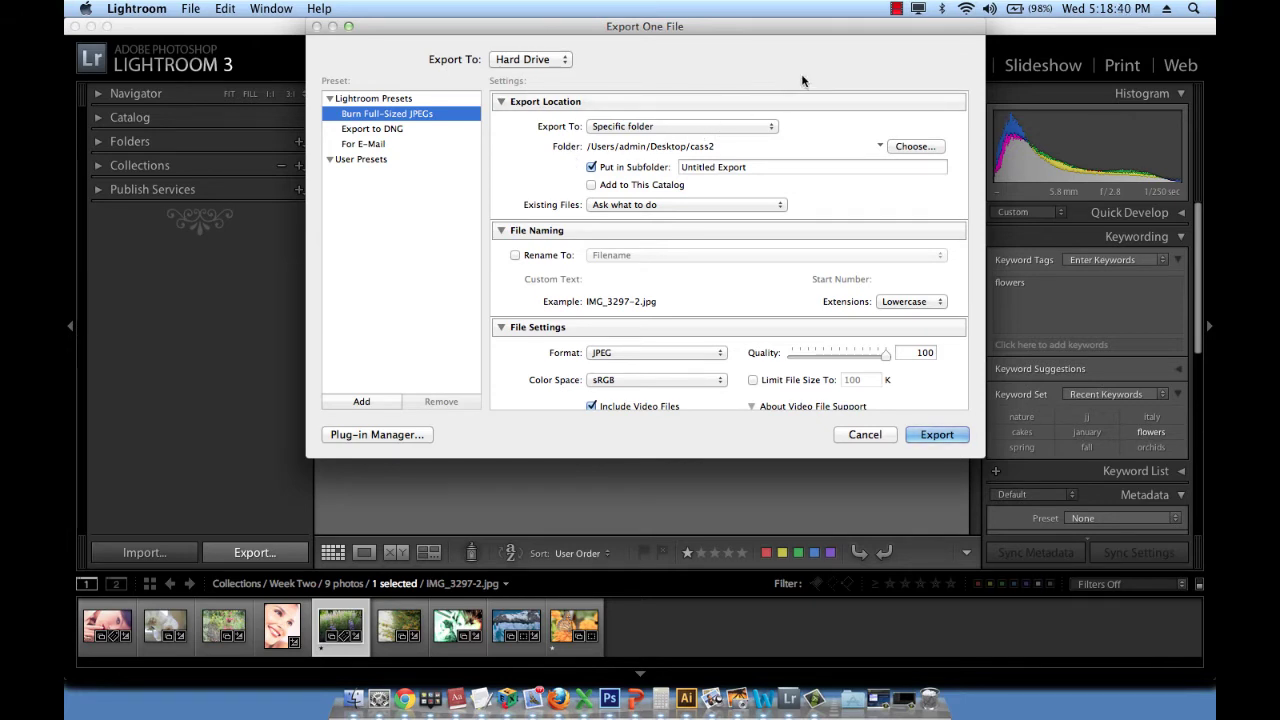
Step: Set the export folder to Desktop and replace the subfolder name PURPLE with 'Purple Flowers'
{"action": "left_click", "coordinate": [604, 131]}
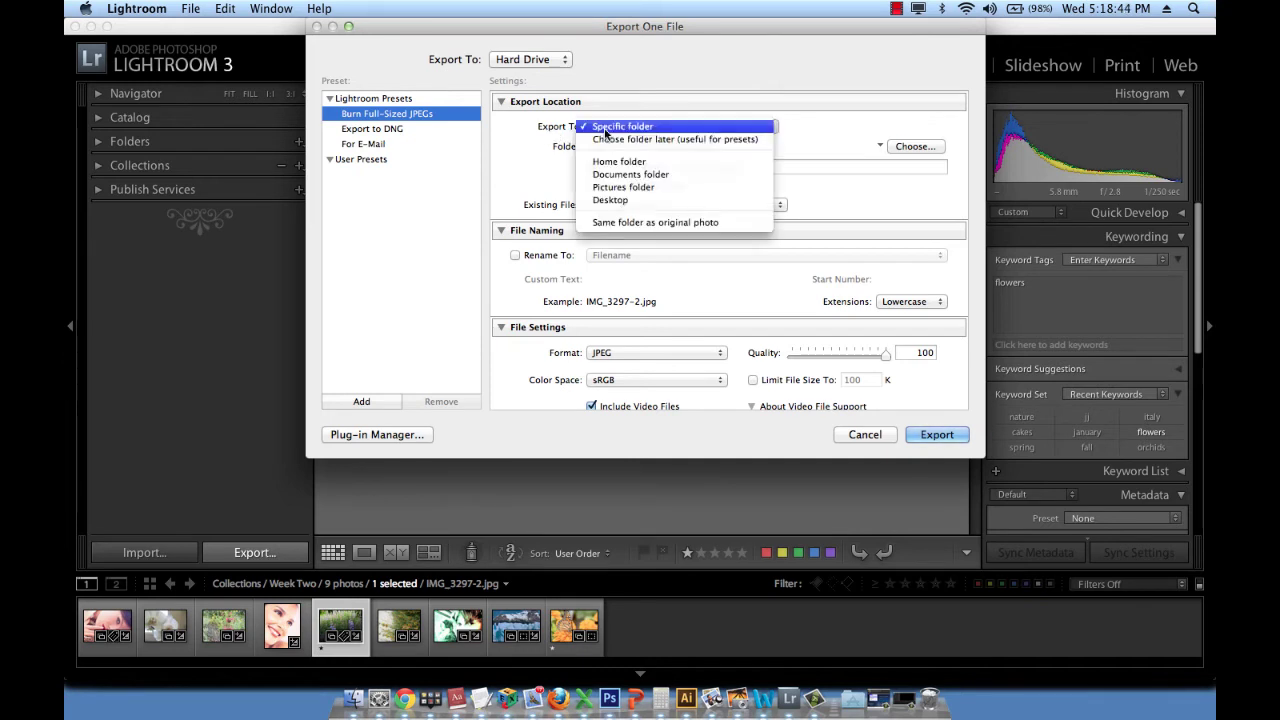
{"action": "left_click", "coordinate": [608, 200]}
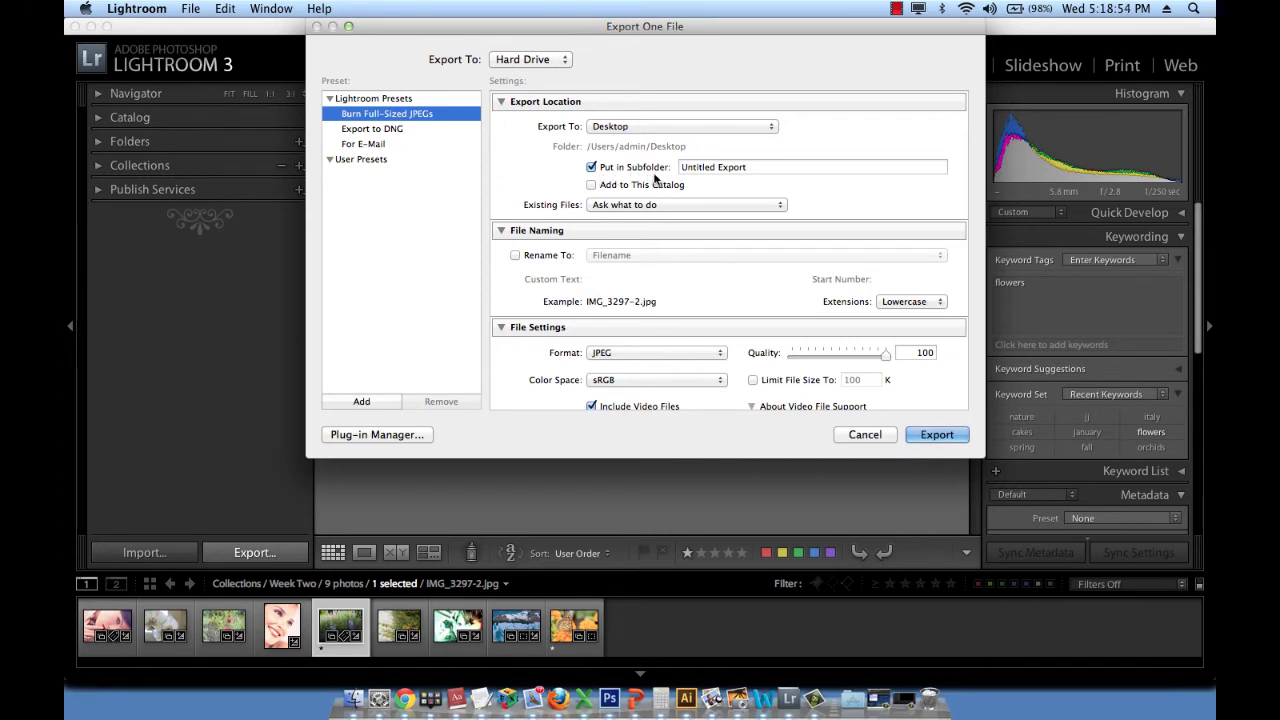
{"action": "key", "text": "Tab"}
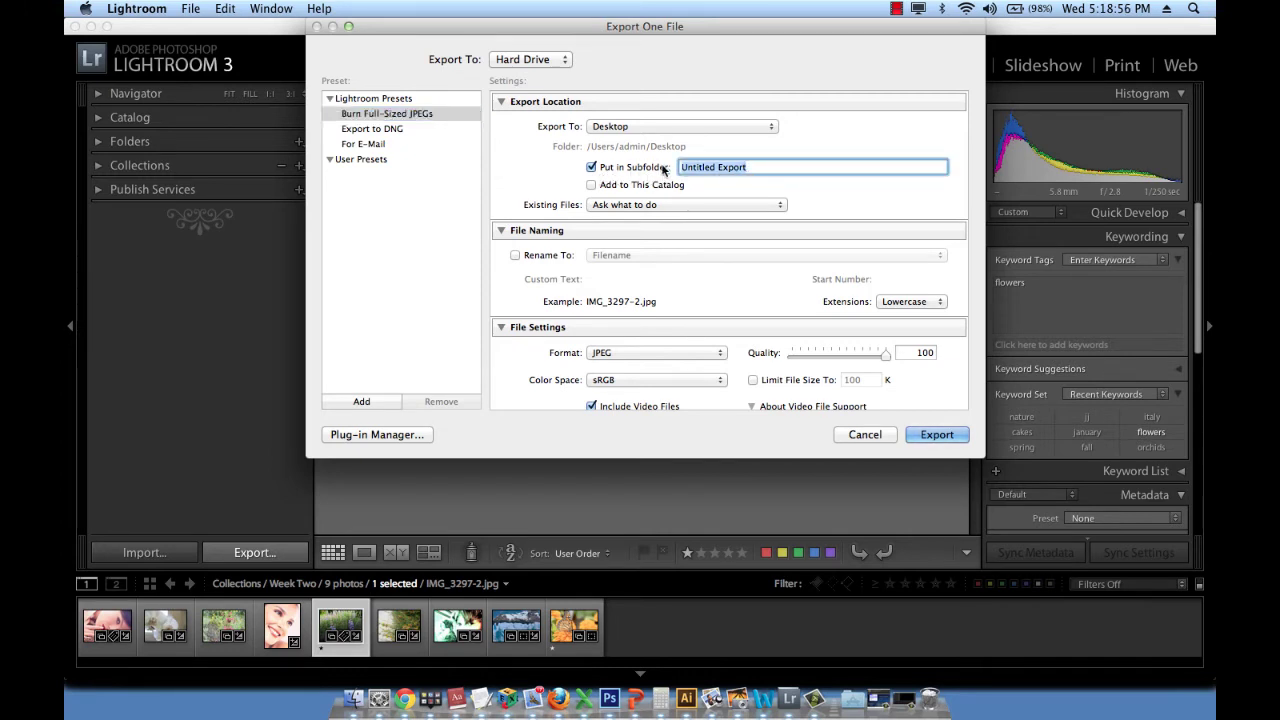
{"action": "type", "text": "pURE"}
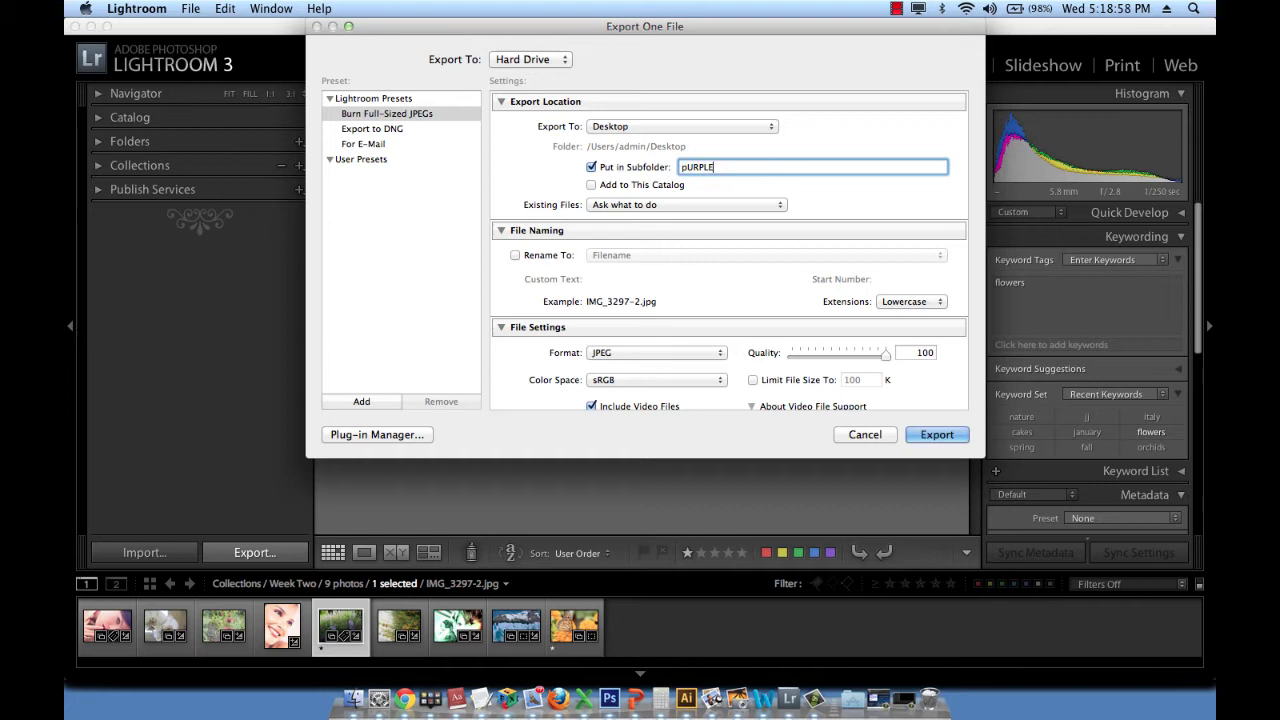
{"action": "key", "text": "BackSpace"}
{"action": "key", "text": "BackSpace"}
{"action": "key", "text": "BackSpace"}
{"action": "key", "text": "BackSpace"}
{"action": "type", "text": "PURPLE"}
{"action": "key", "text": "super+a"}
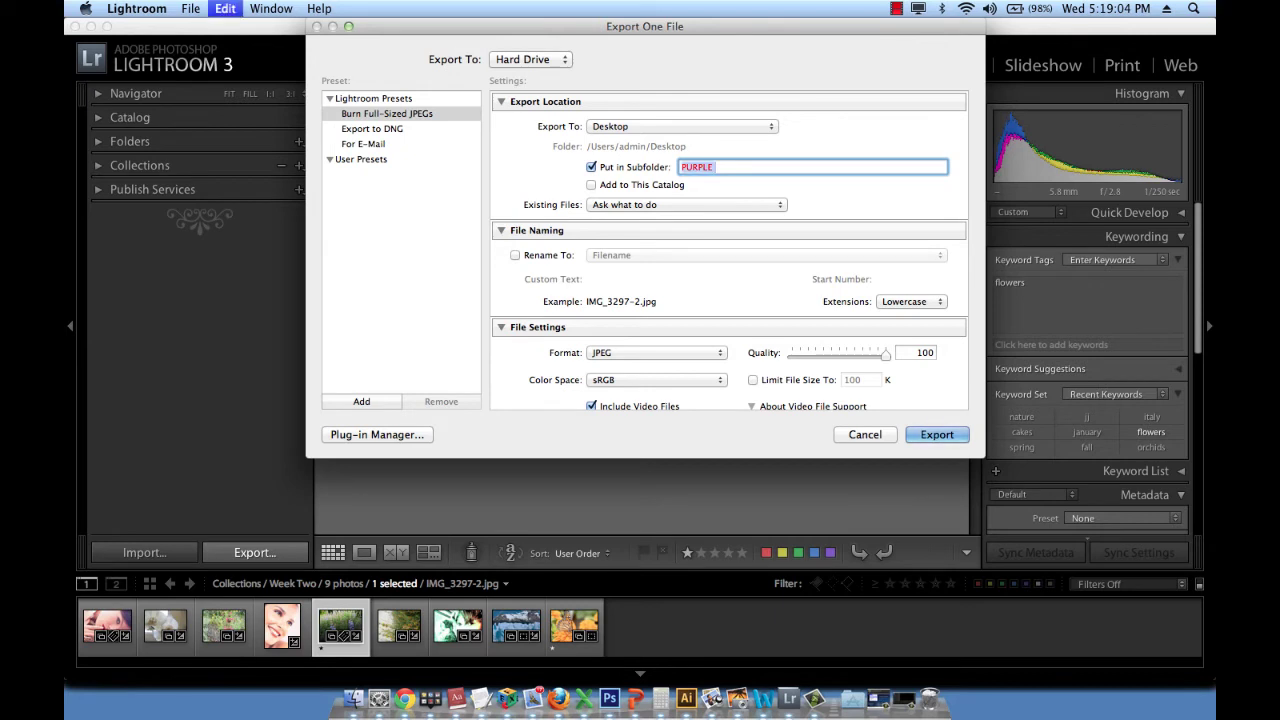
{"action": "type", "text": "Purple Flowers"}
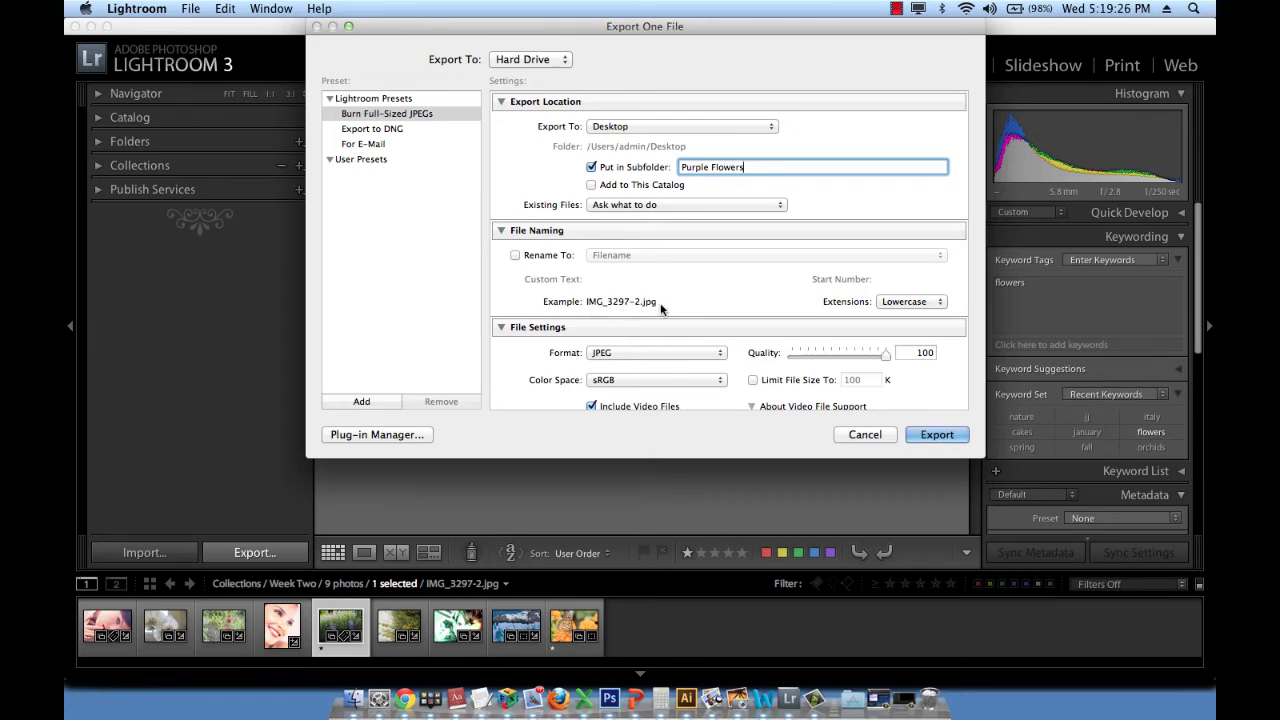
{"action": "scroll", "coordinate": [696, 303], "scroll_direction": "down", "scroll_amount": 3}
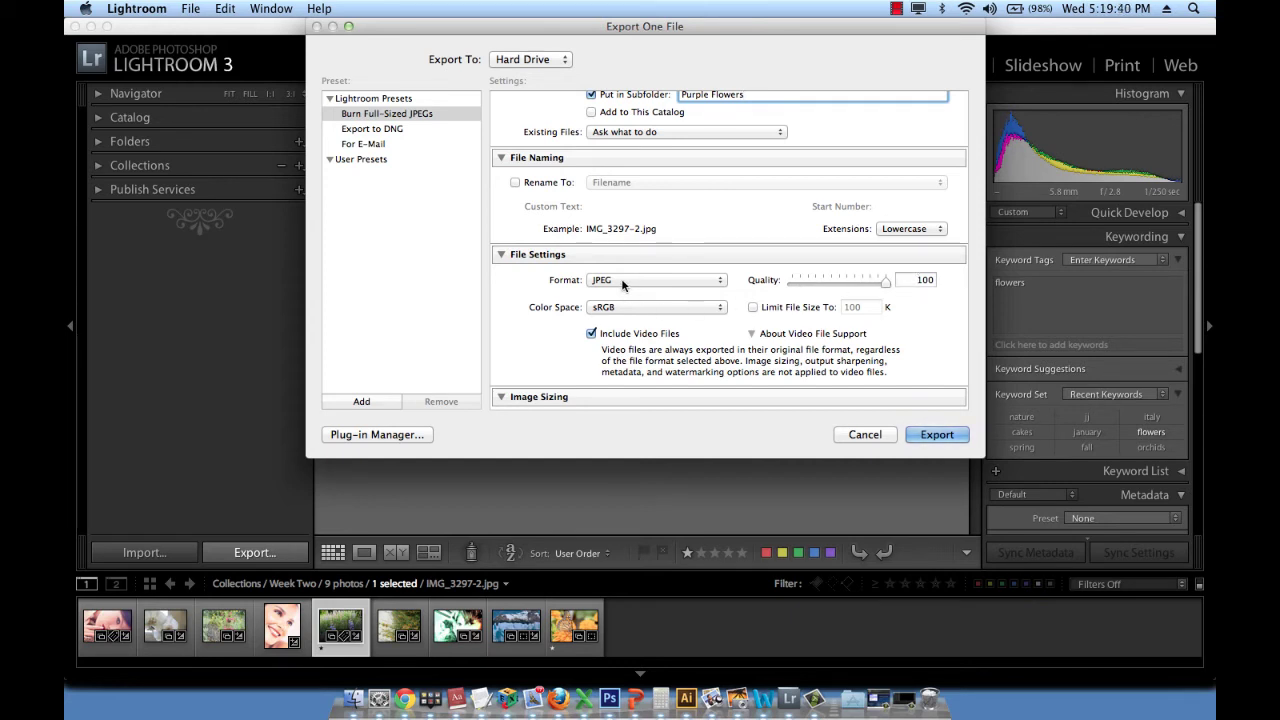
{"action": "scroll", "coordinate": [525, 317], "scroll_direction": "down", "scroll_amount": 1}
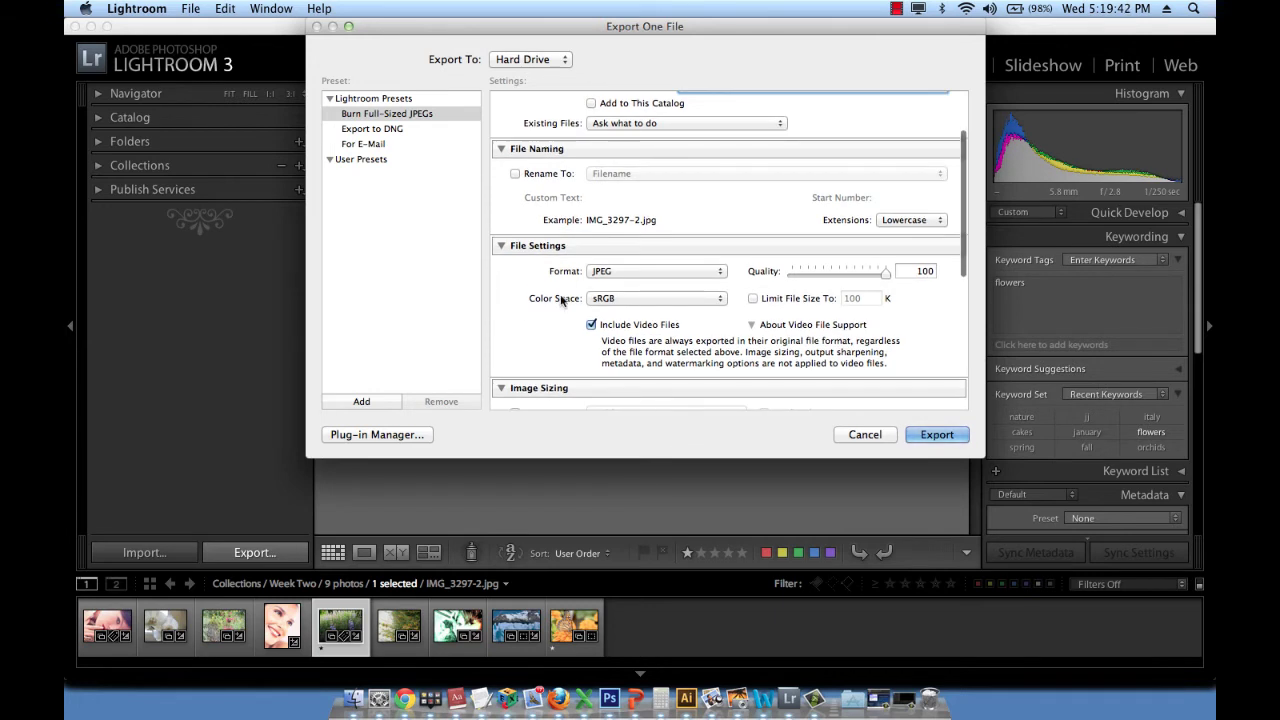
{"action": "left_click", "coordinate": [615, 272]}
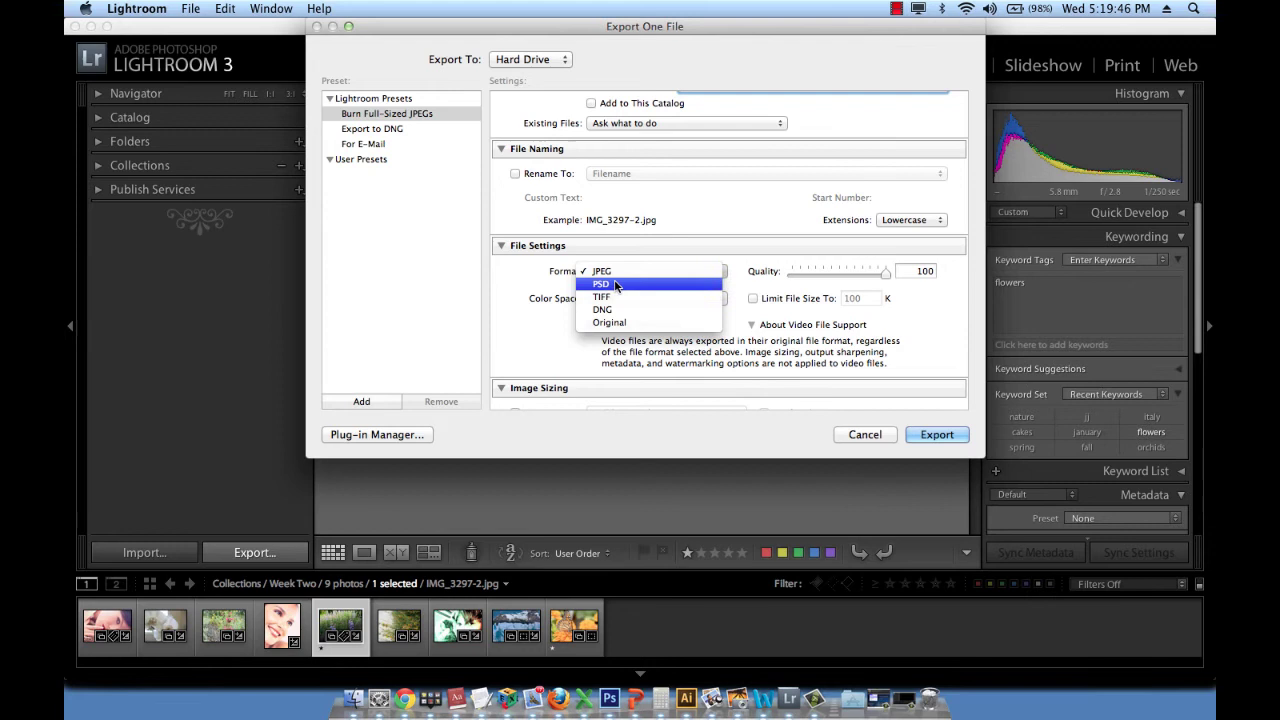
{"action": "left_click", "coordinate": [613, 274]}
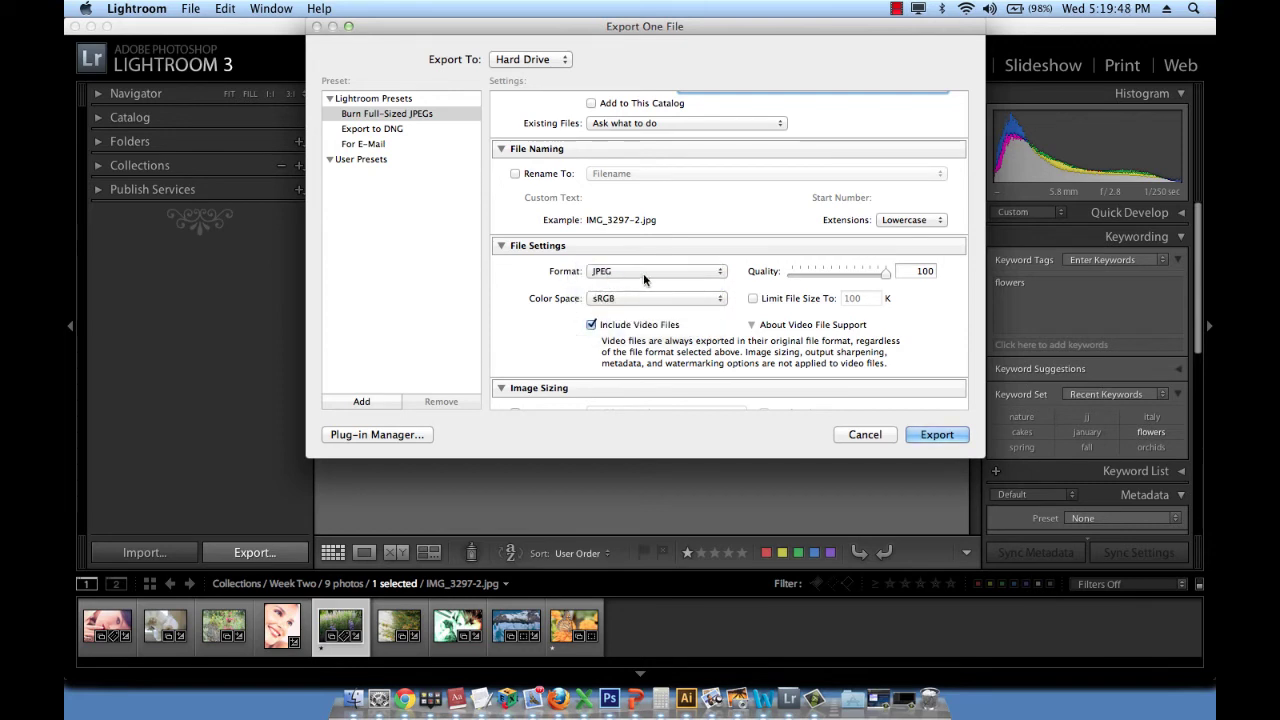
{"action": "scroll", "coordinate": [545, 300], "scroll_direction": "down", "scroll_amount": 3}
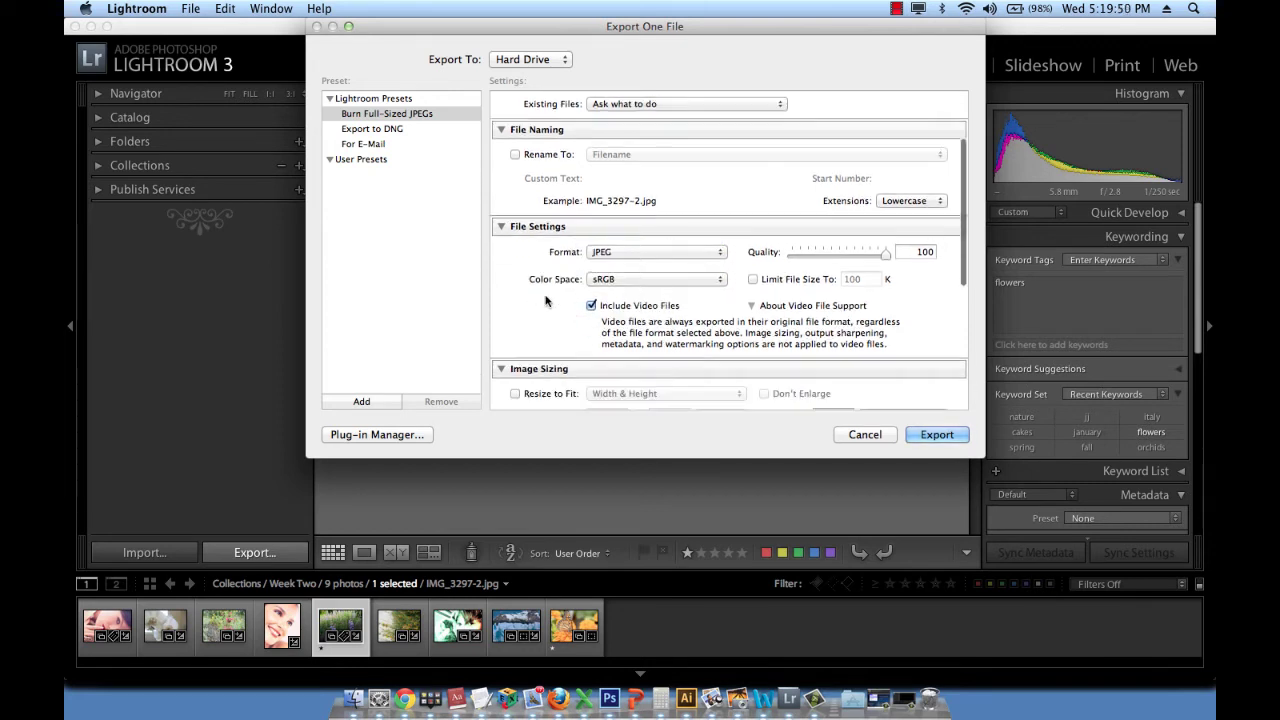
{"action": "scroll", "coordinate": [545, 300], "scroll_direction": "down", "scroll_amount": 5}
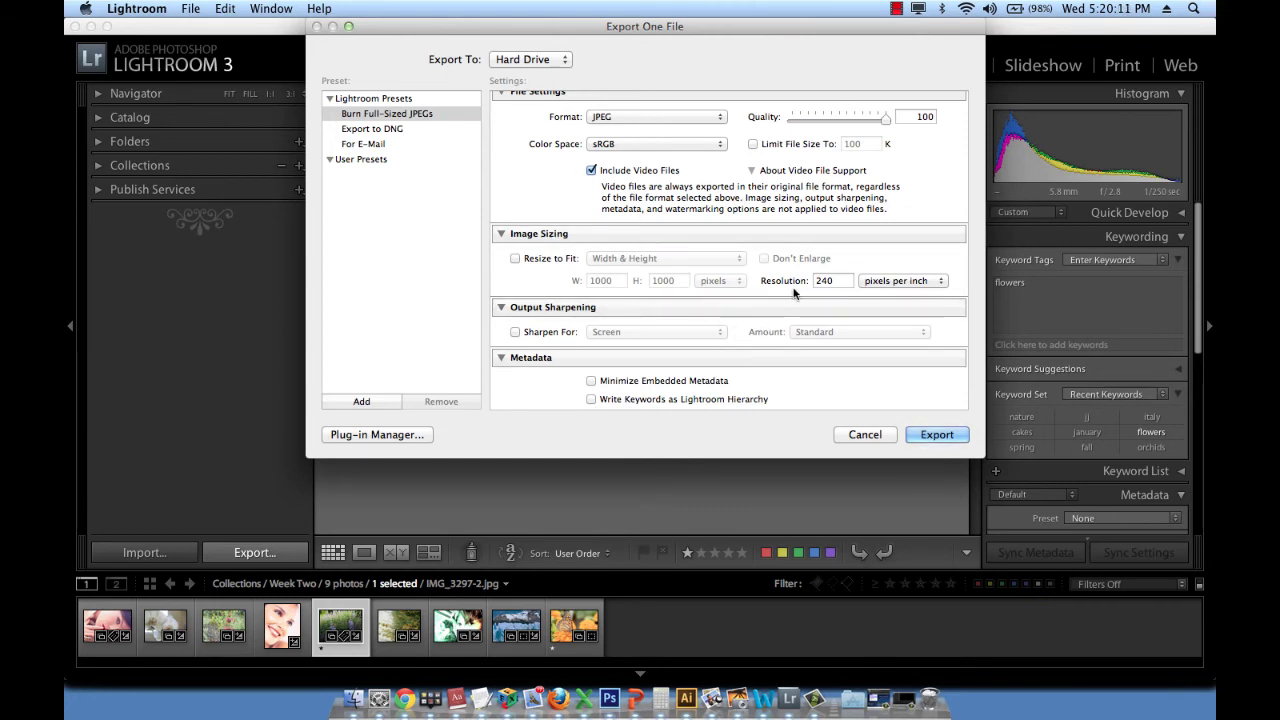
{"action": "scroll", "coordinate": [542, 286], "scroll_direction": "down", "scroll_amount": 3}
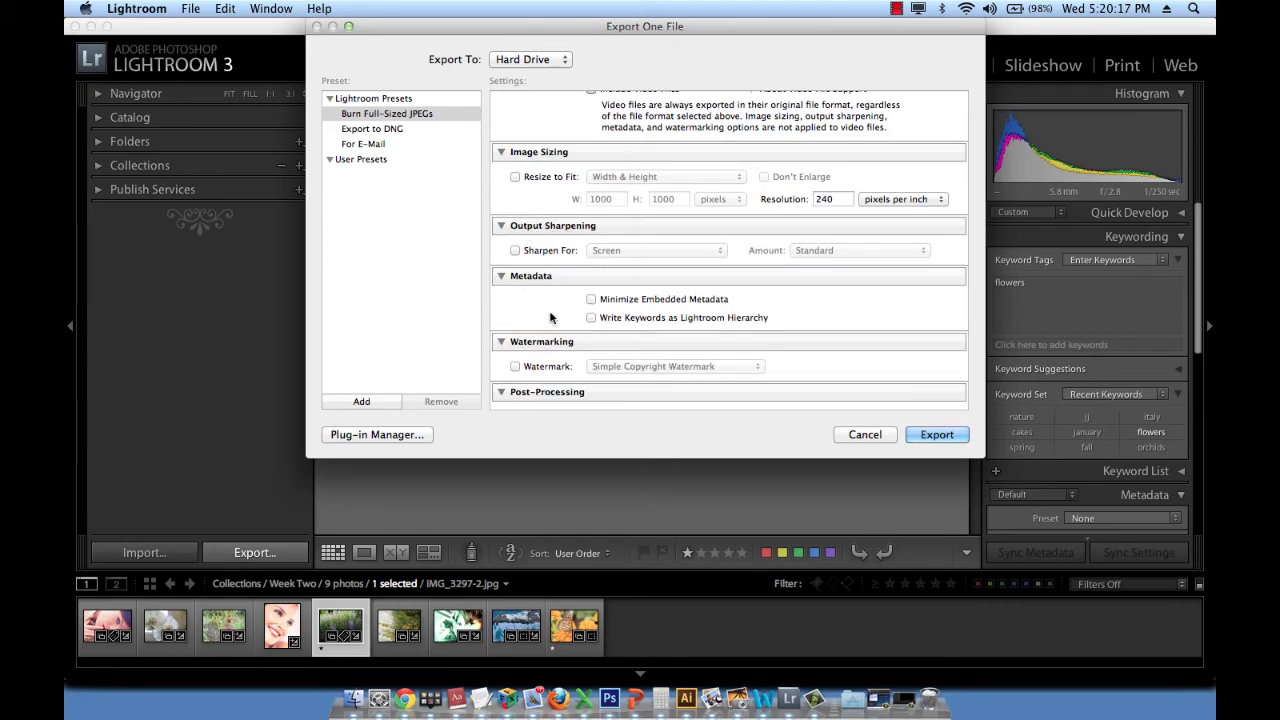
{"action": "scroll", "coordinate": [550, 317], "scroll_direction": "down", "scroll_amount": 1}
{"action": "scroll", "coordinate": [550, 317], "scroll_direction": "down", "scroll_amount": 1}
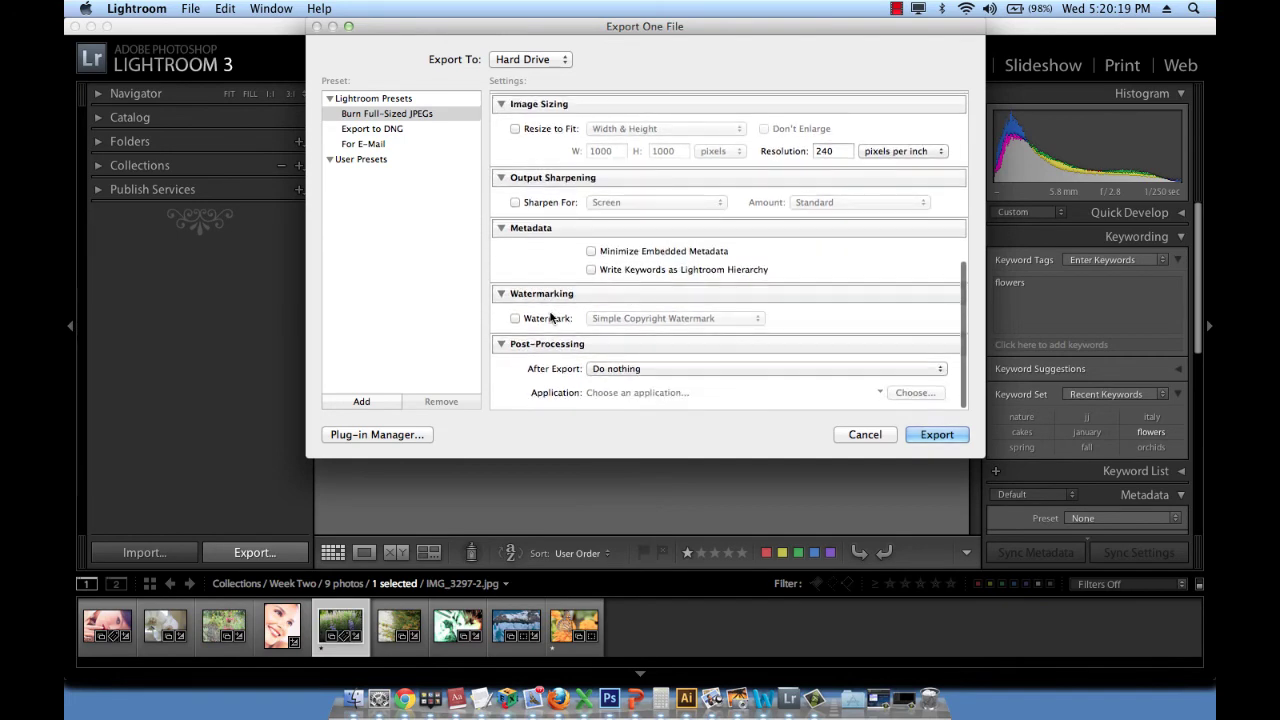
{"action": "scroll", "coordinate": [550, 317], "scroll_direction": "down", "scroll_amount": 2}
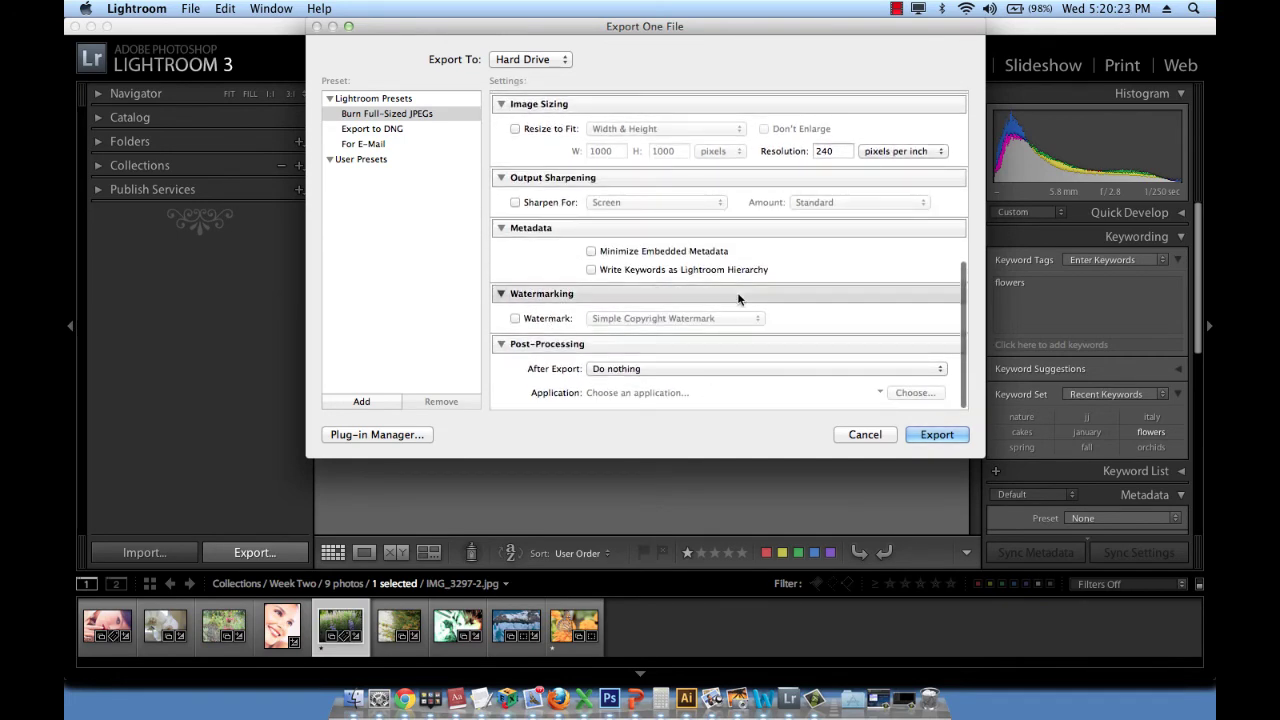
{"action": "scroll", "coordinate": [737, 297], "scroll_direction": "up", "scroll_amount": 10}
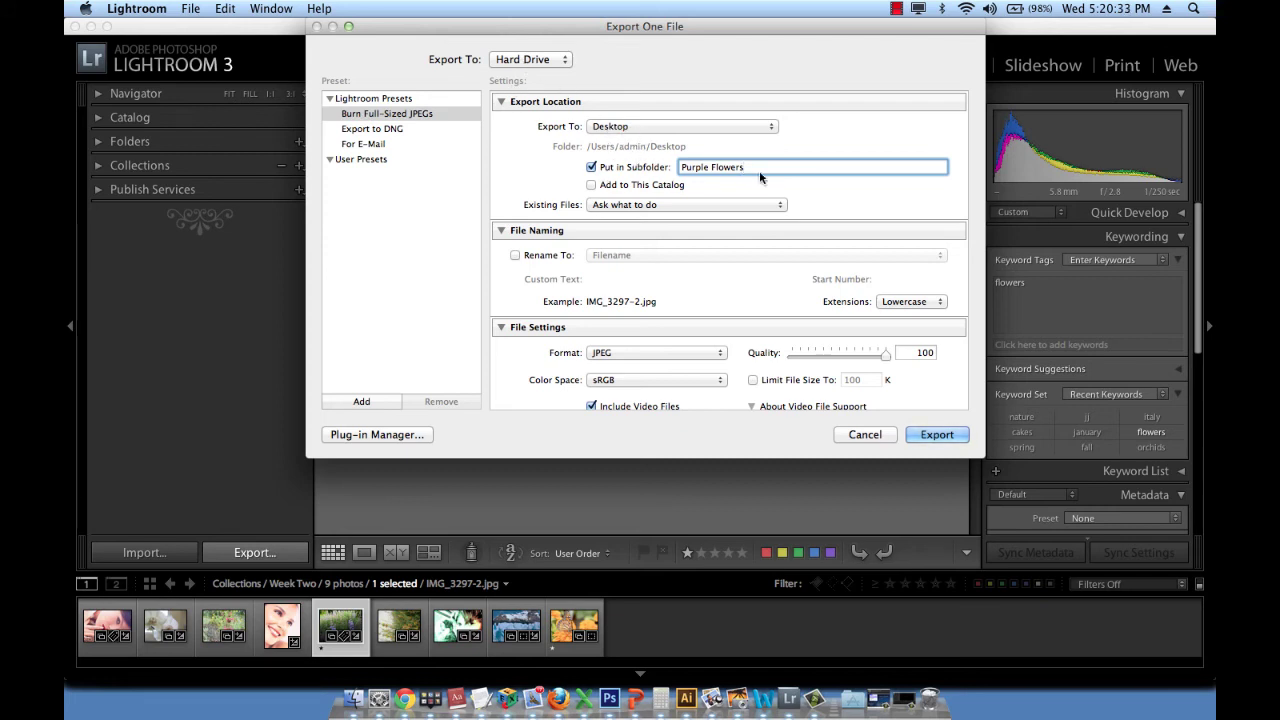
{"action": "scroll", "coordinate": [759, 170], "scroll_direction": "down", "scroll_amount": 5}
{"action": "scroll", "coordinate": [759, 170], "scroll_direction": "down", "scroll_amount": 2}
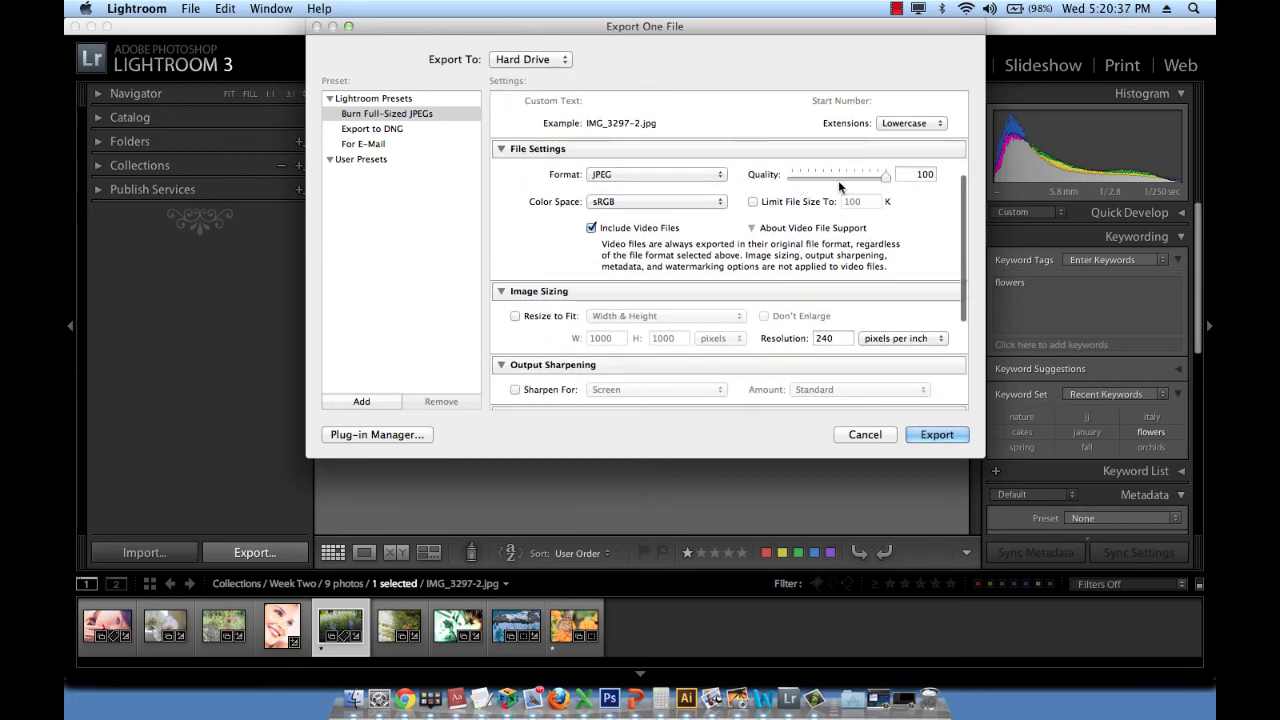
{"action": "scroll", "coordinate": [738, 192], "scroll_direction": "down", "scroll_amount": 4}
{"action": "scroll", "coordinate": [738, 192], "scroll_direction": "down", "scroll_amount": 3}
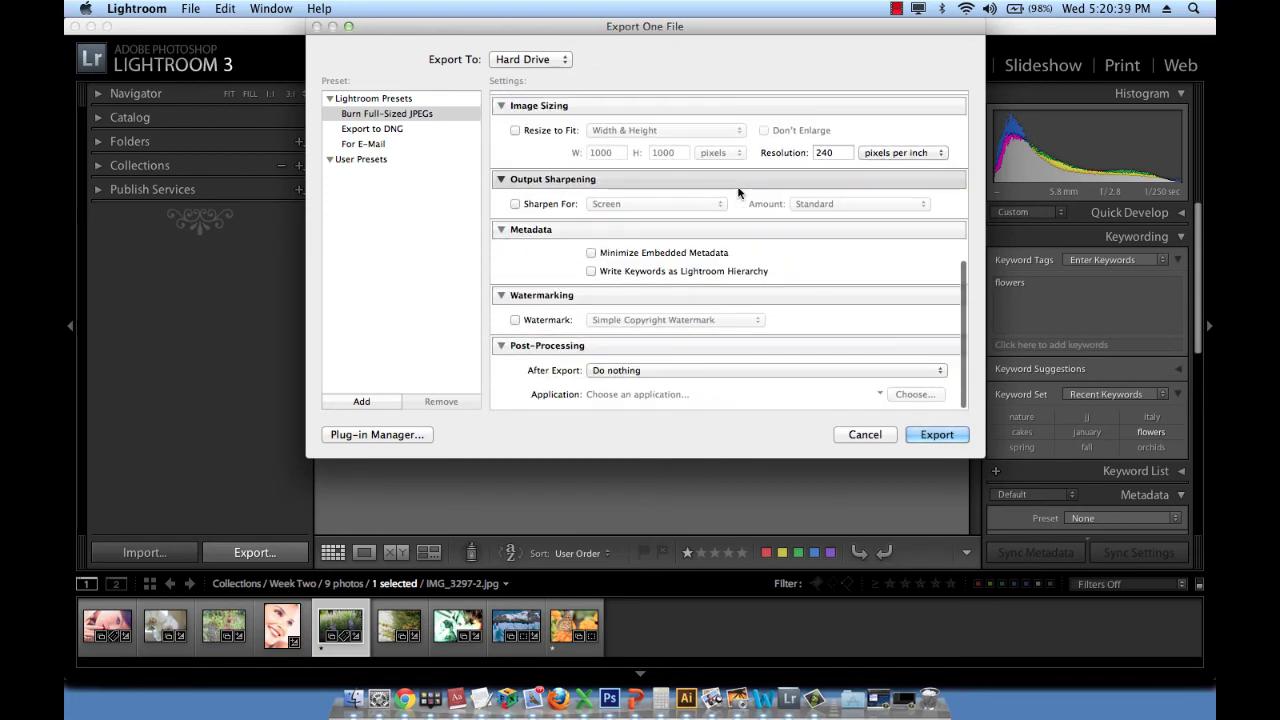
Step: Export the lupine photo as a full-size JPEG with these settings
{"action": "left_click", "coordinate": [937, 435]}
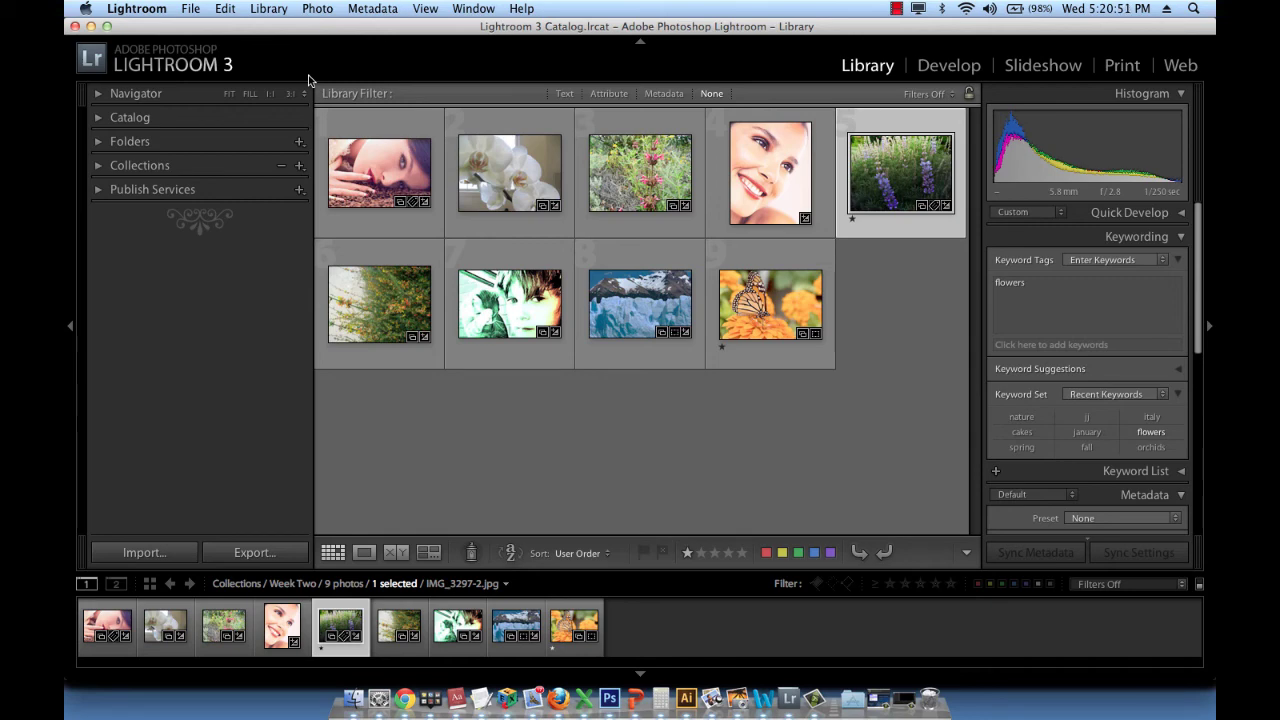
Step: Open the desktop's Purple Flowers folder, select IMG_3297-2.jpg, and enlarge the Finder window
{"action": "key", "text": "F11"}
{"action": "left_click", "coordinate": [132, 364]}
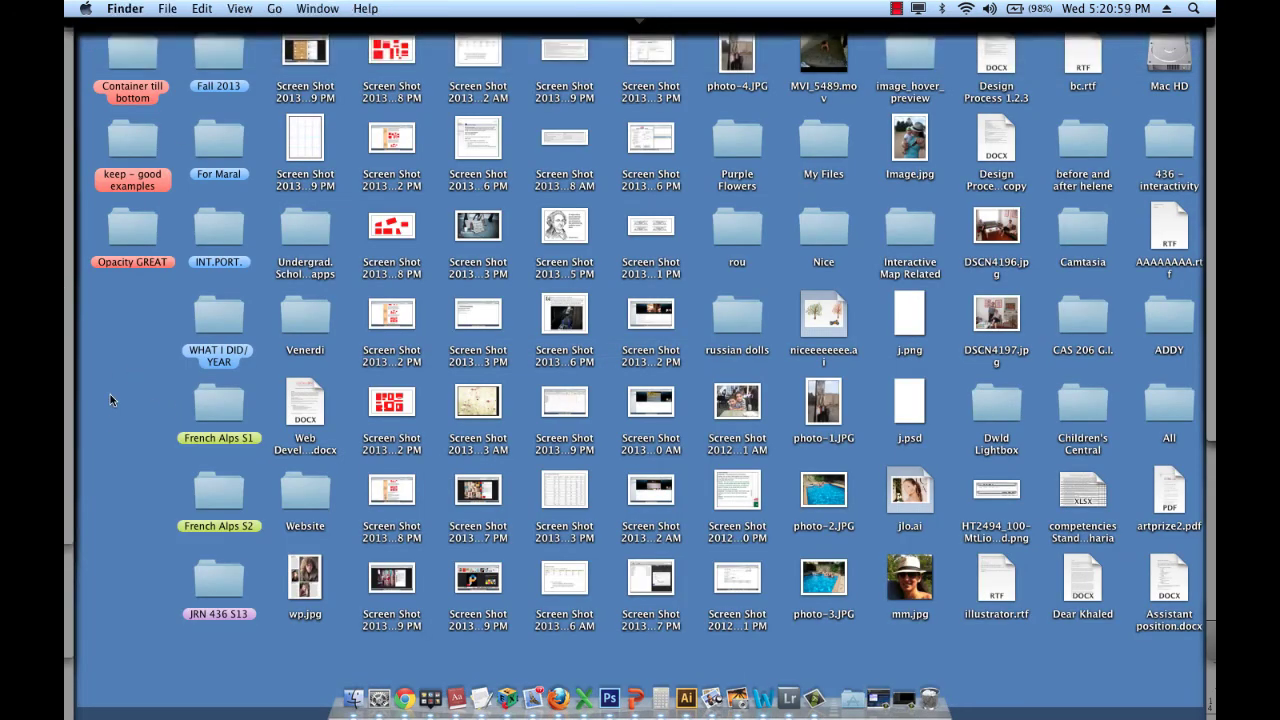
{"action": "key", "text": "p"}
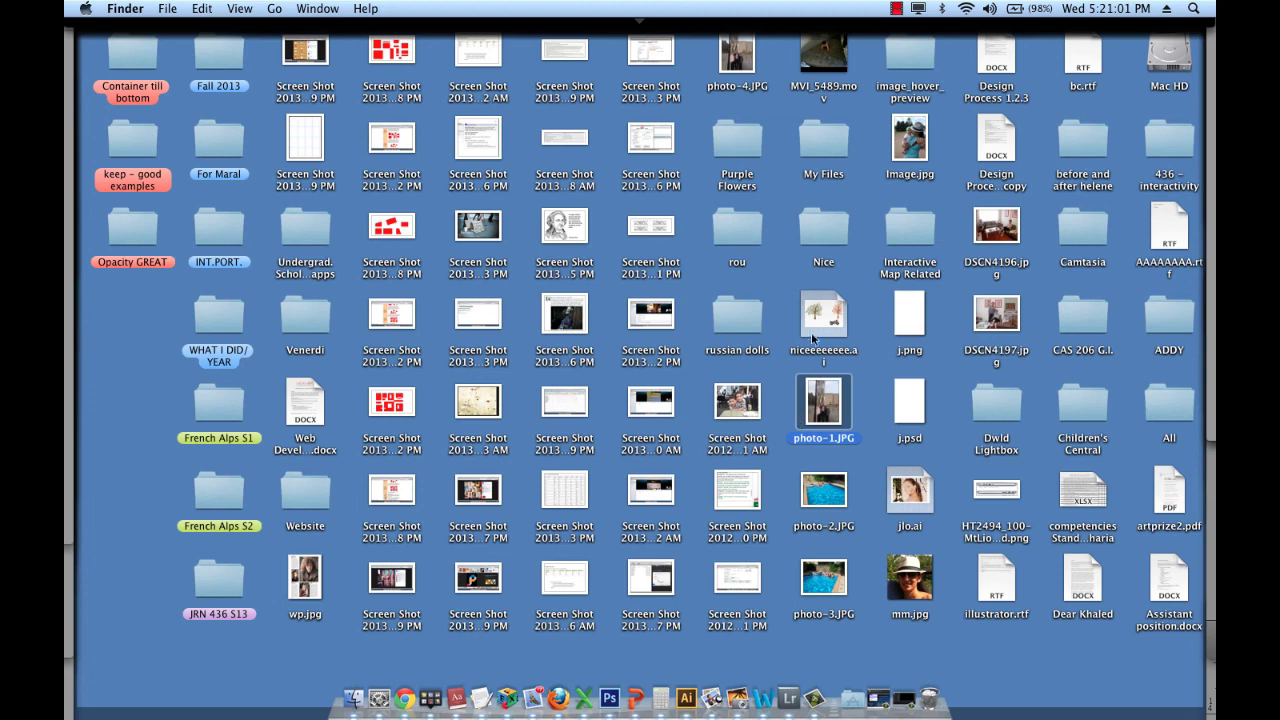
{"action": "left_click", "coordinate": [736, 149]}
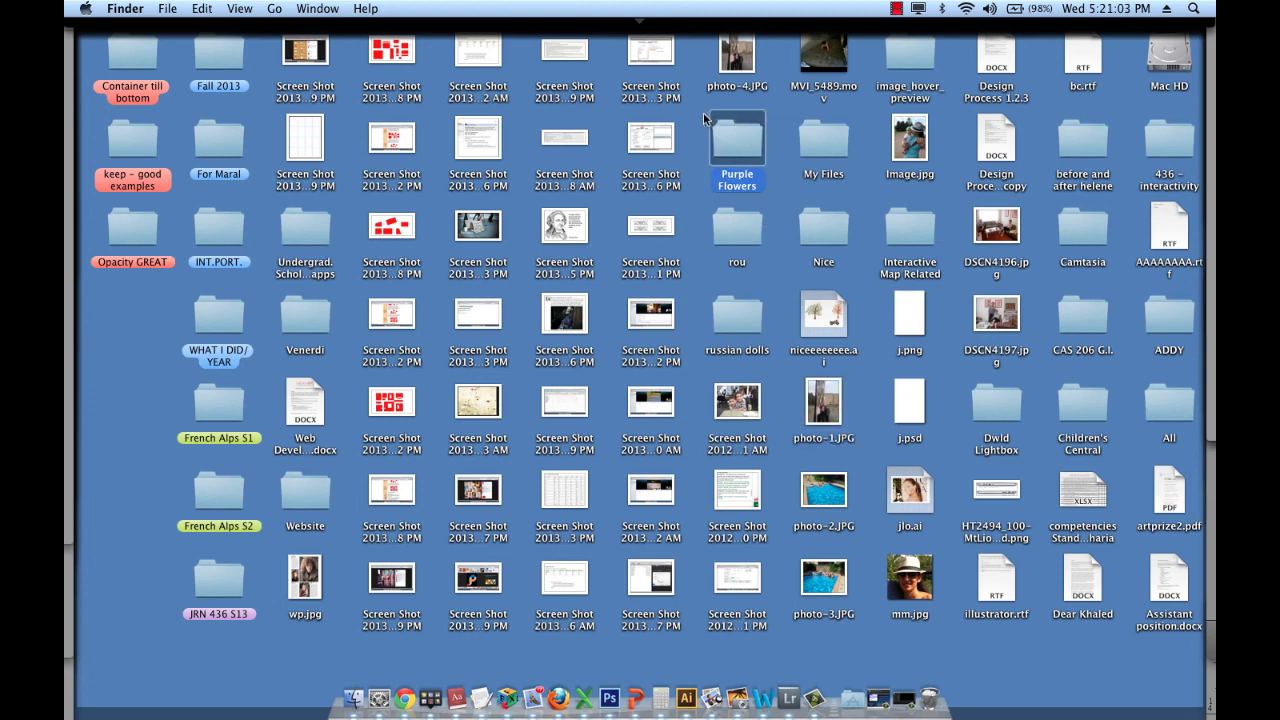
{"action": "double_click", "coordinate": [727, 145]}
{"action": "left_click", "coordinate": [438, 92]}
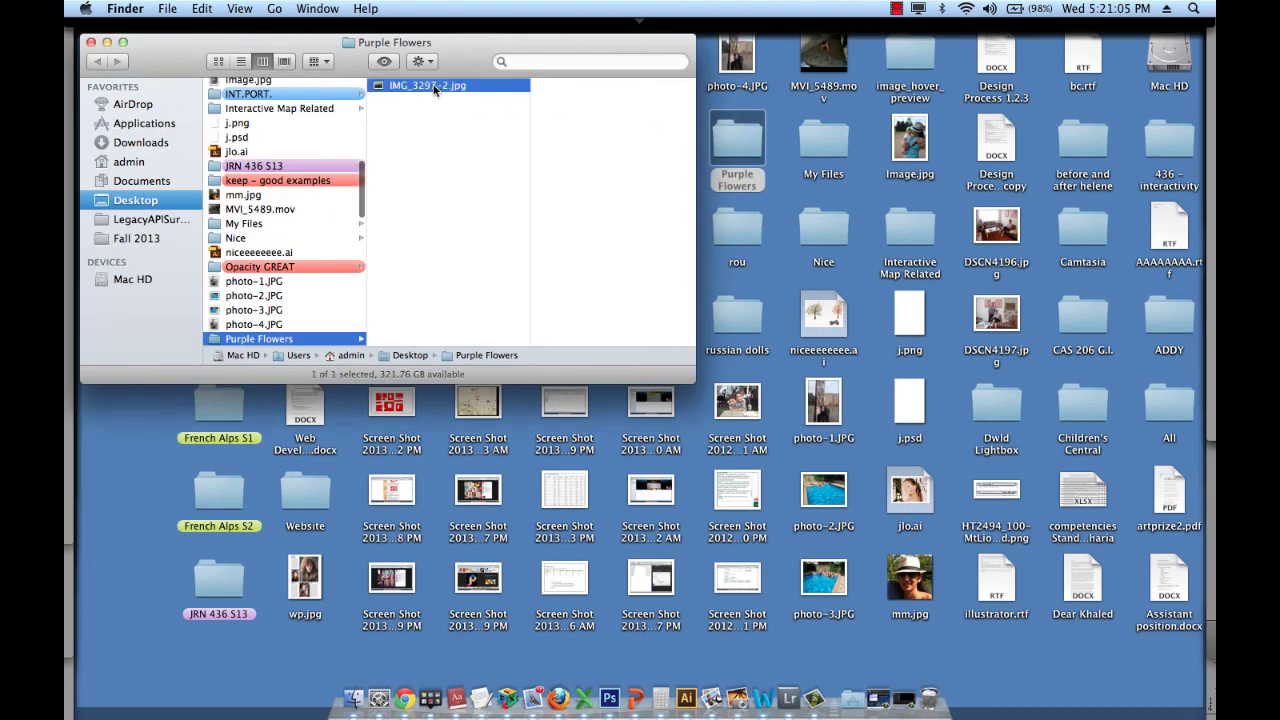
{"action": "left_click_drag", "start_coordinate": [688, 377], "coordinate": [1212, 707]}
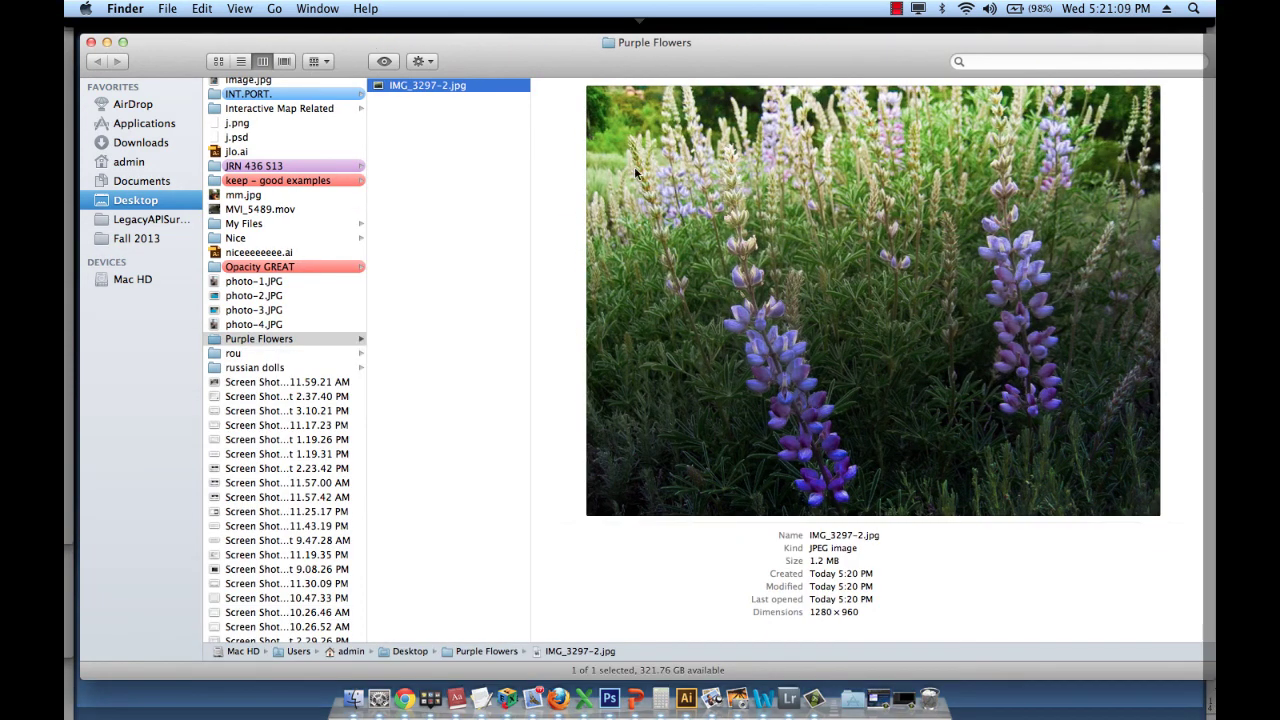